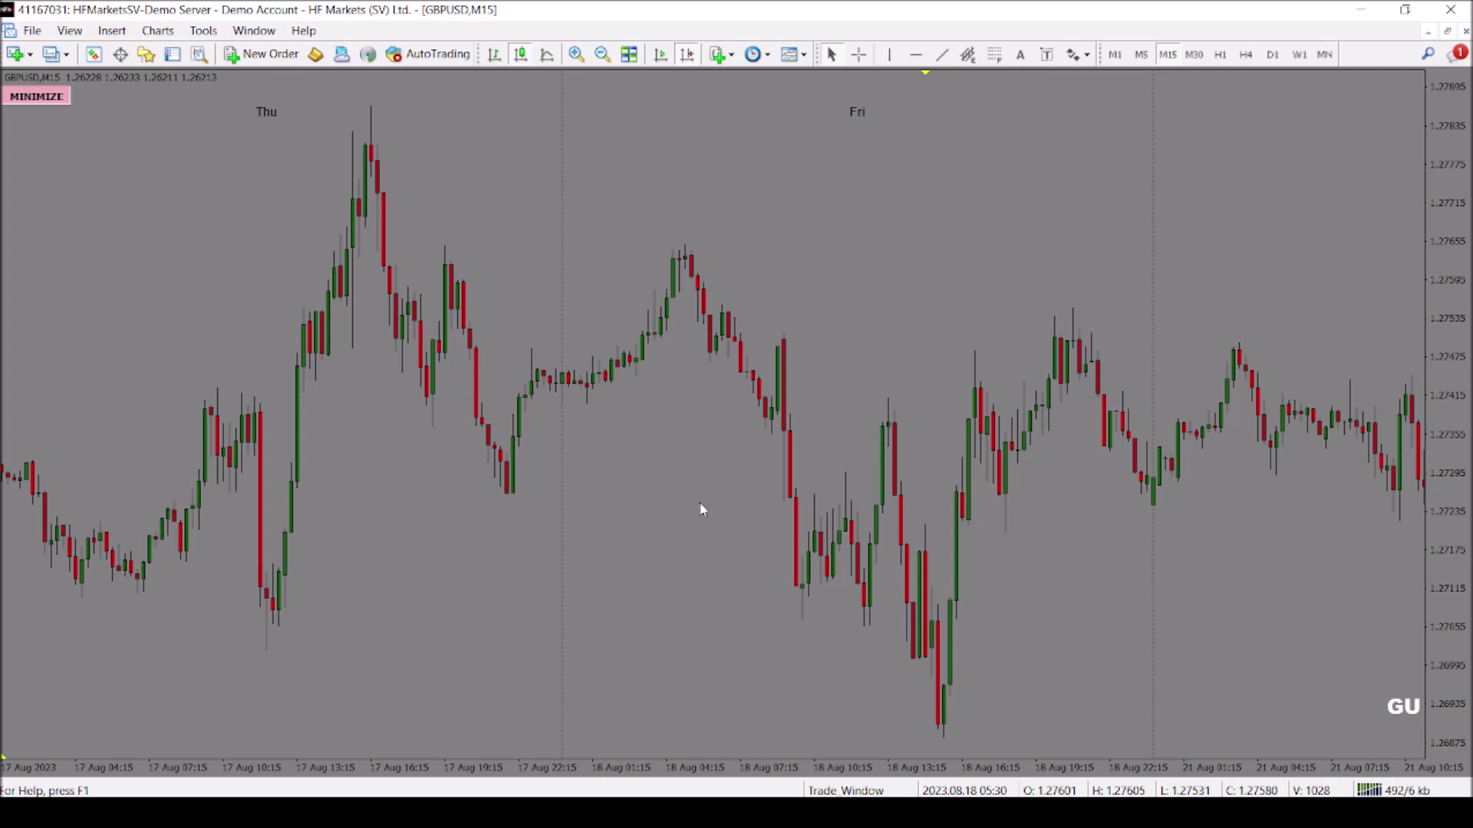
Pan the GBPUSD chart back to Wednesday's and Thursday 17 Aug's candles
drag(556, 506, 737, 519)
drag(562, 504, 830, 509)
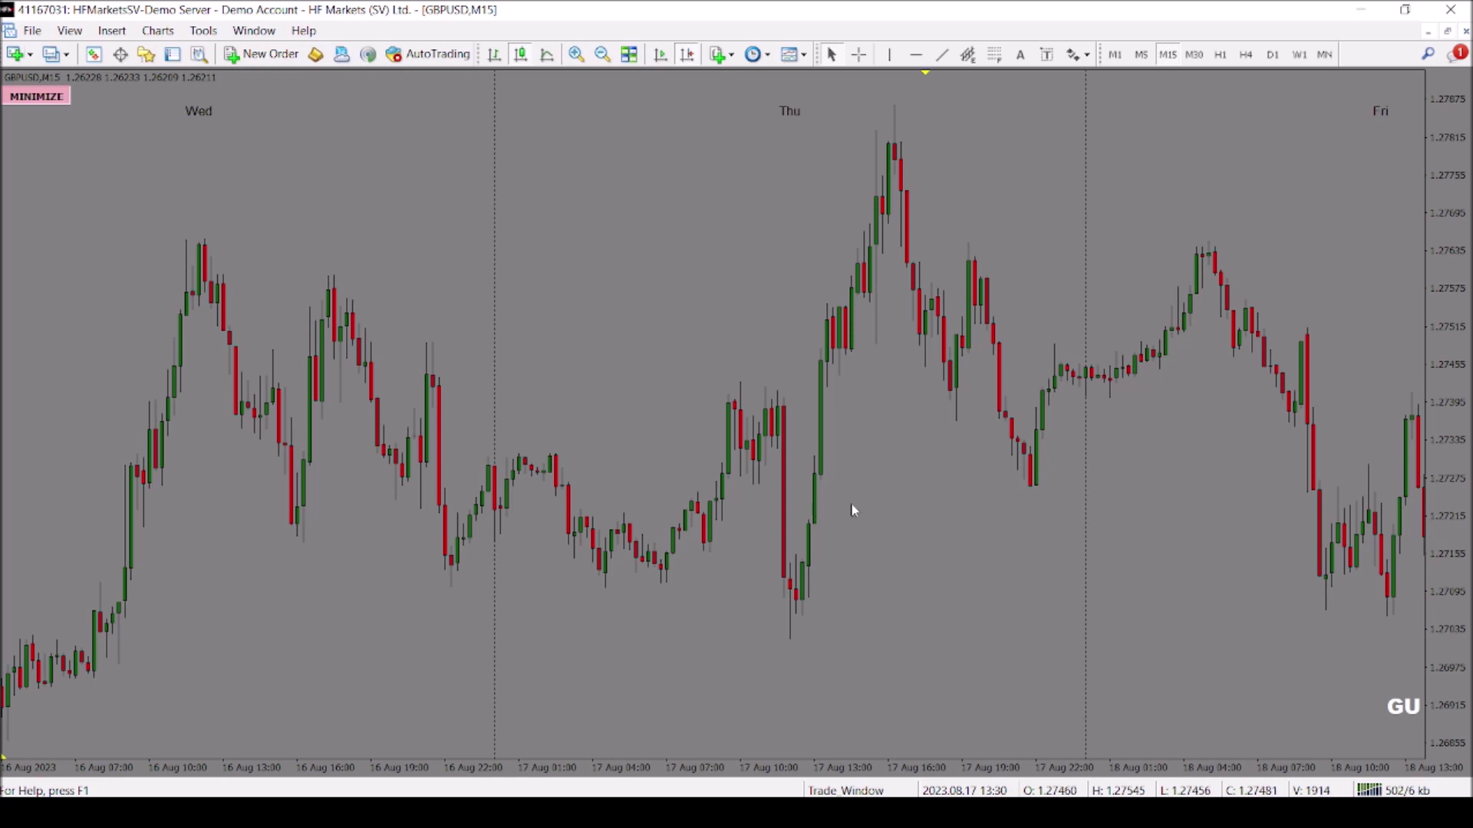
drag(888, 504, 780, 500)
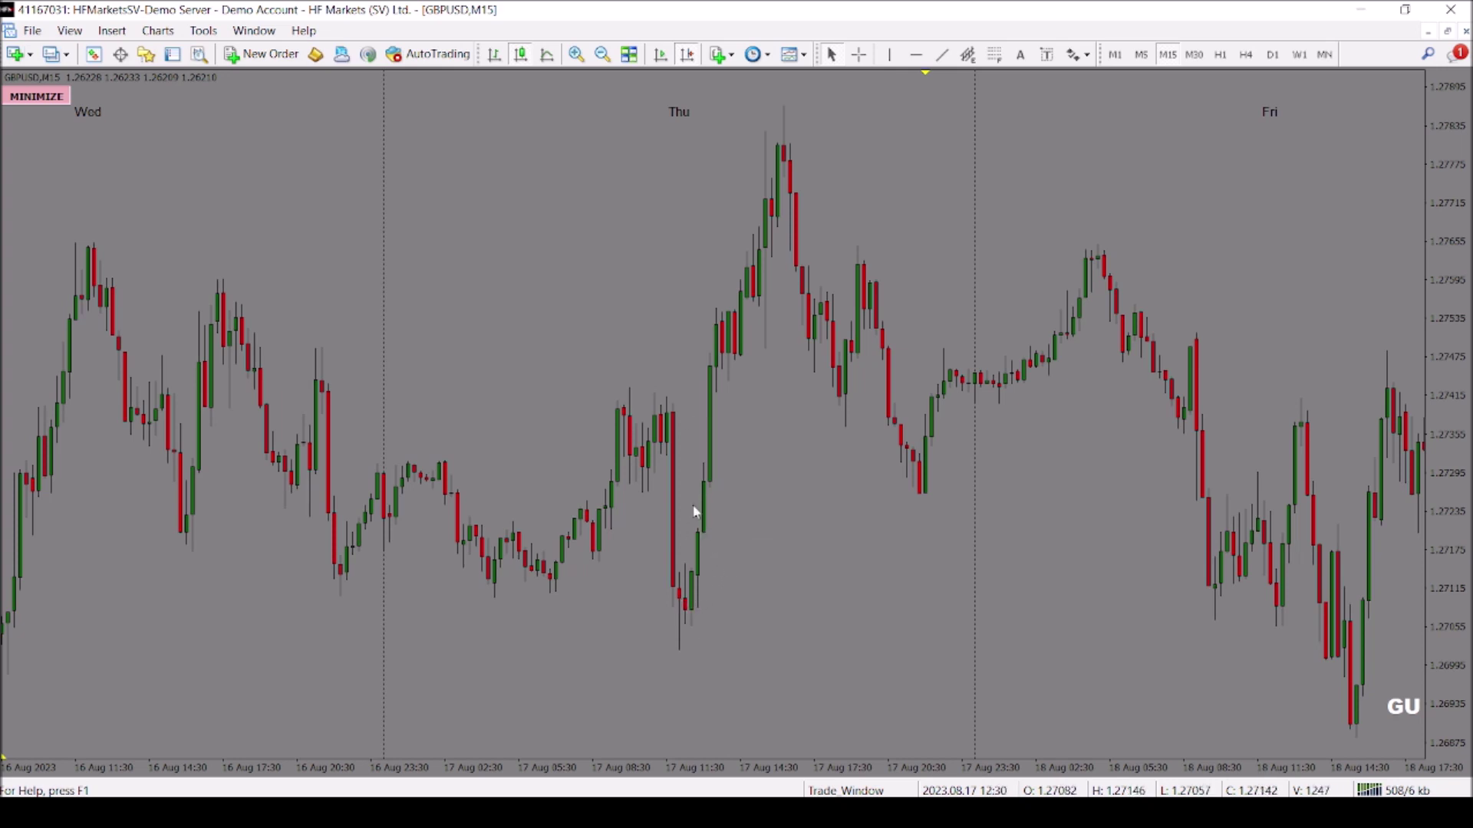
Zoom in and centre Thursday's sharp midday drop and rebound
click(576, 54)
scroll(743, 245, down, 10)
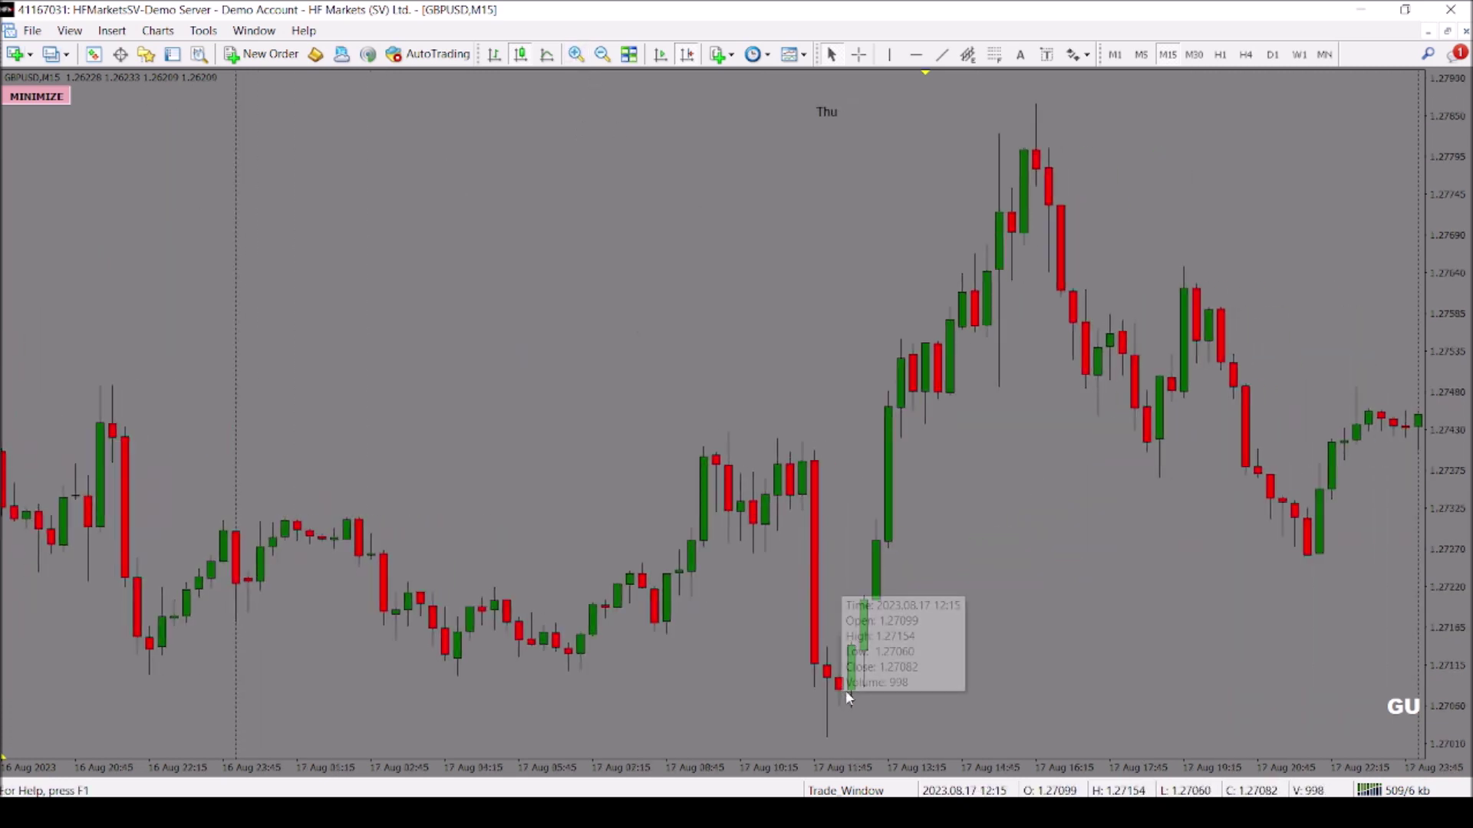
scroll(849, 635, down, 2)
scroll(849, 635, down, 2)
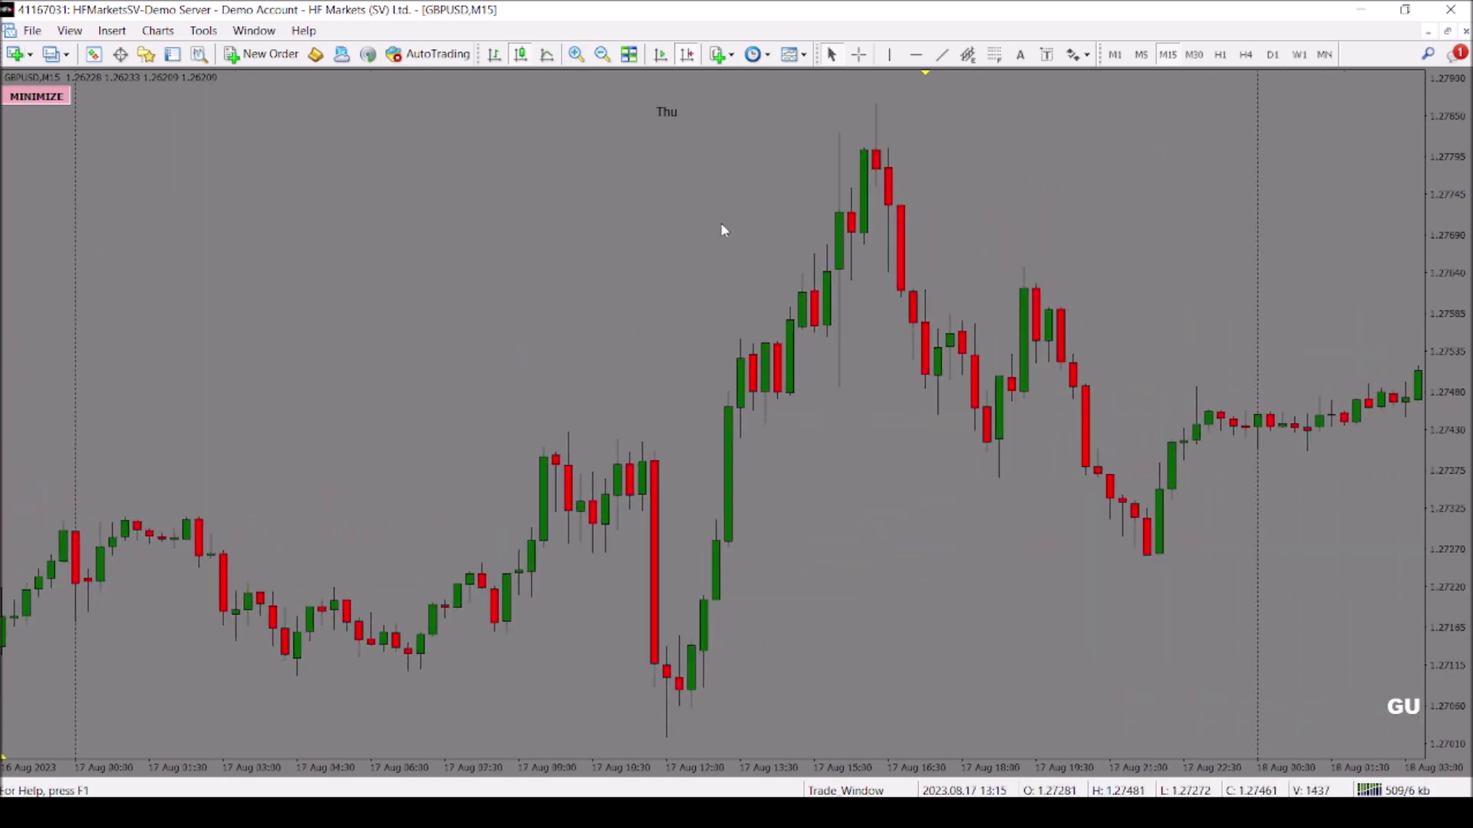
Draw a rectangle zone over Thursday's midday low around 1.2707–1.2716
click(112, 31)
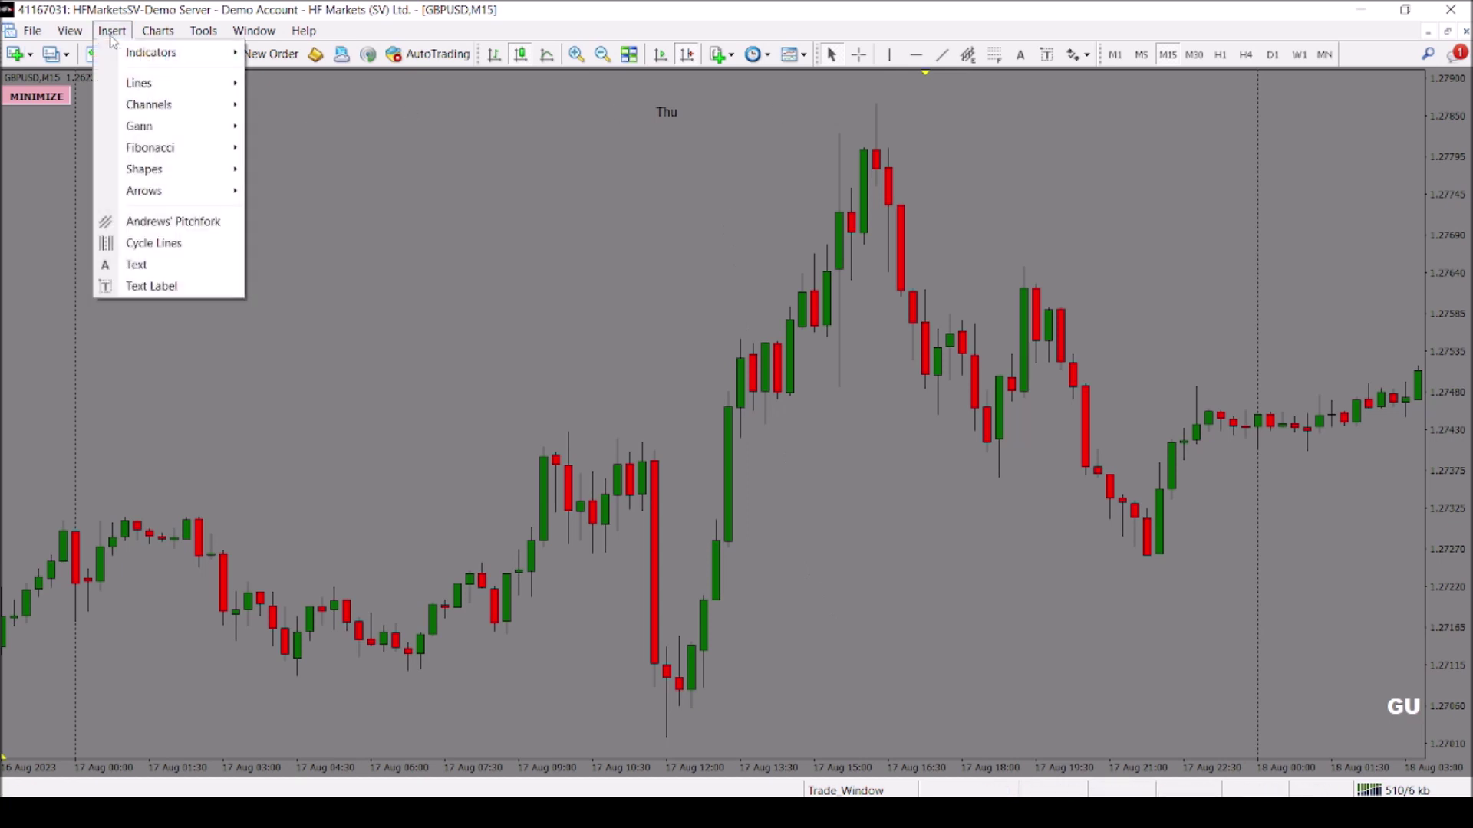
mouse_move(134, 171)
click(295, 169)
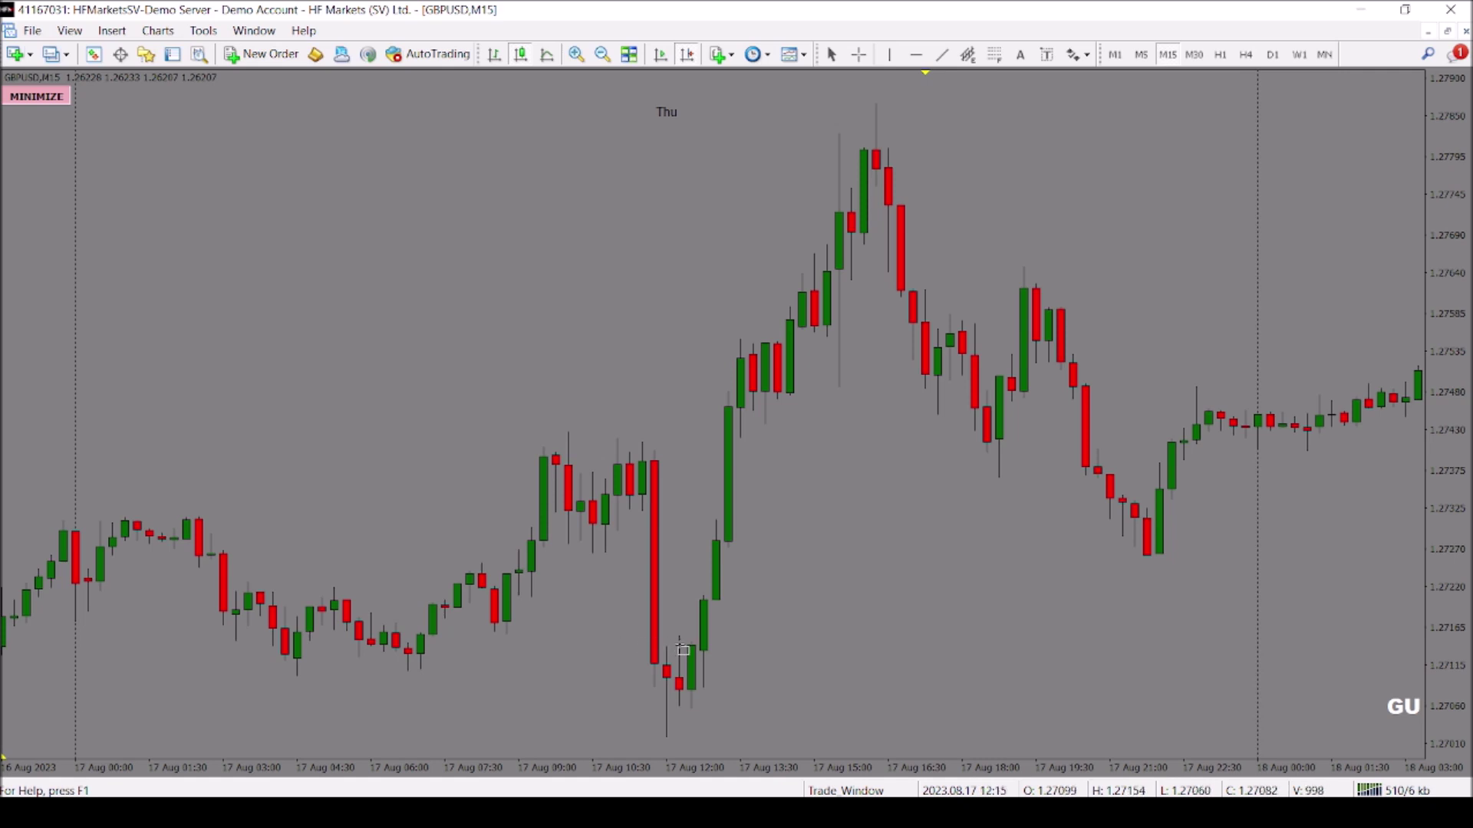
mouse_move(680, 637)
mouse_down()
mouse_move(695, 675)
mouse_move(766, 701)
mouse_move(1358, 681)
mouse_up()
drag(871, 716, 453, 620)
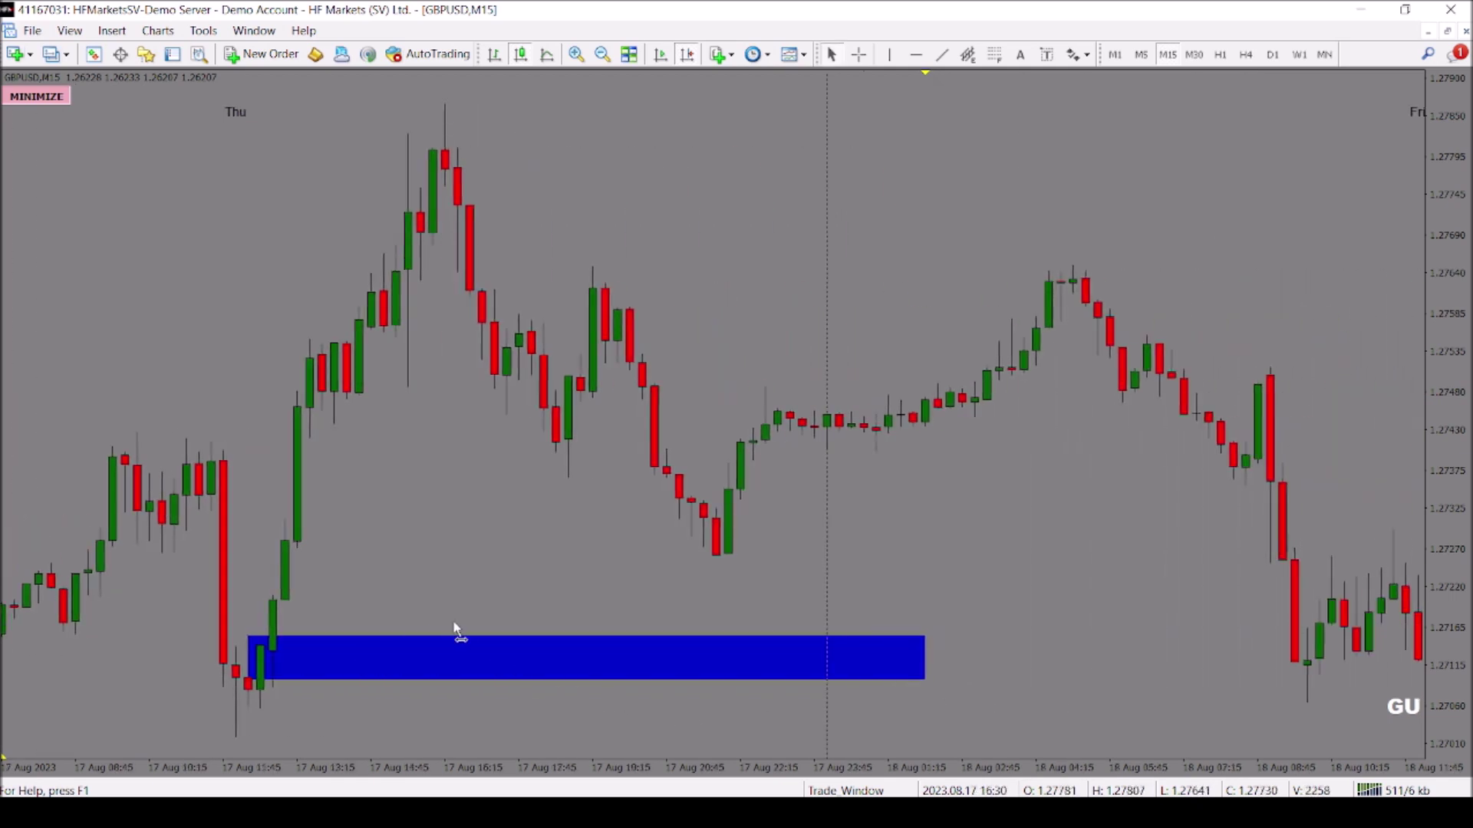
Extend the rectangle's corner out to Friday morning's retest candles
double_click(923, 682)
drag(924, 681, 1333, 712)
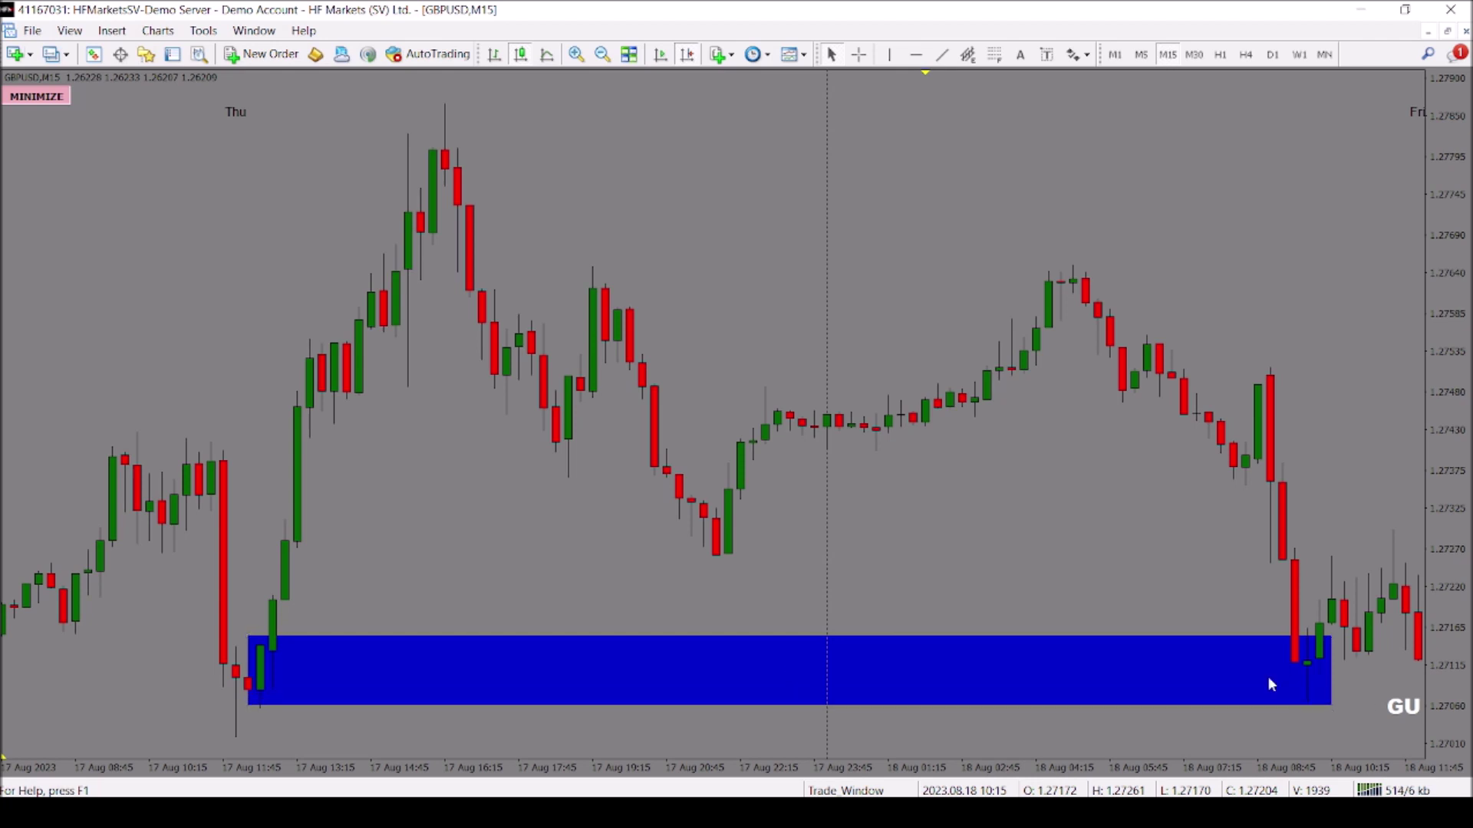
drag(1080, 542, 969, 522)
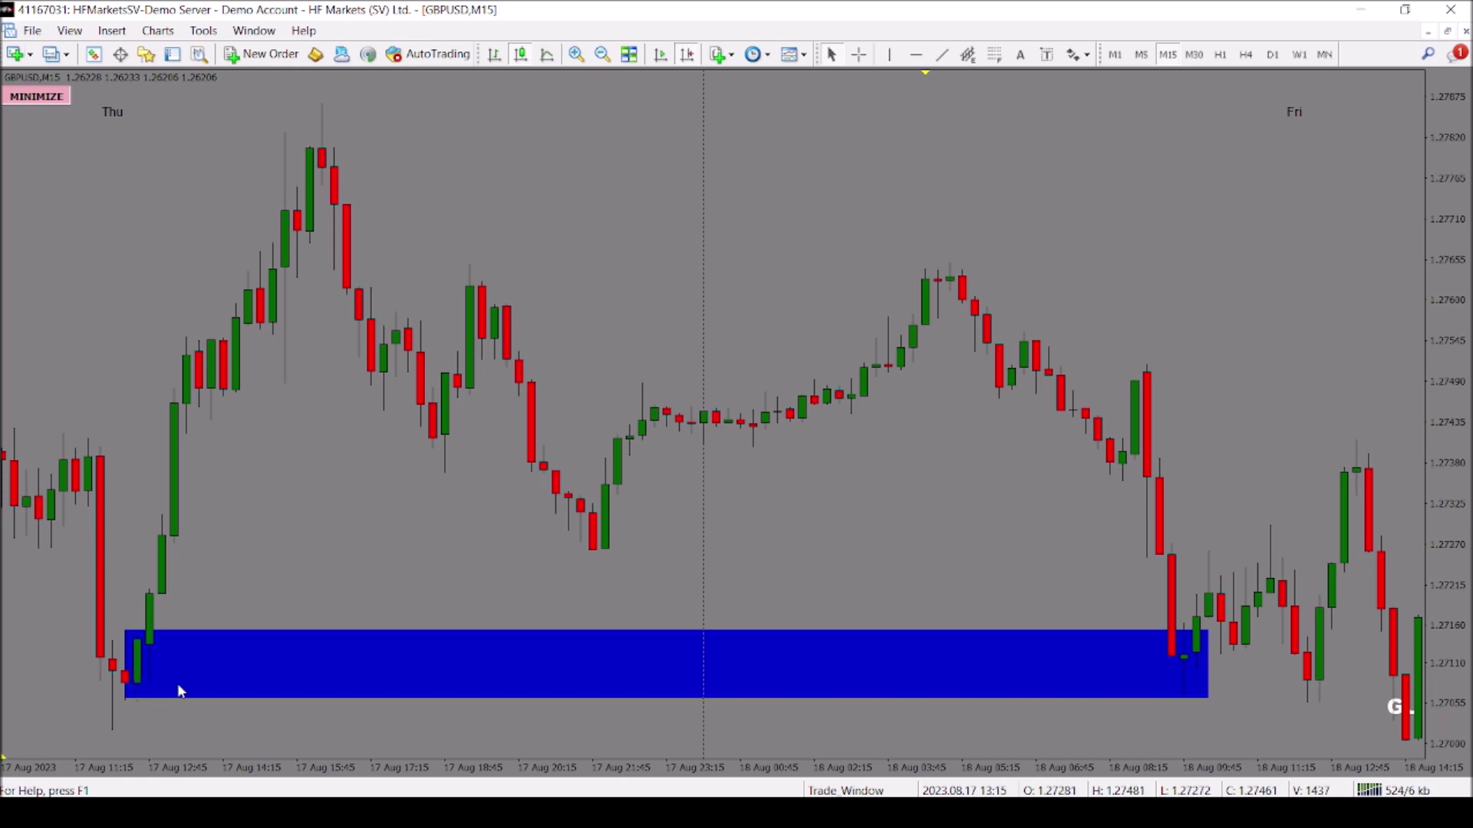
Measure the price distance near the zone's edge with the crosshair
drag(595, 526, 402, 504)
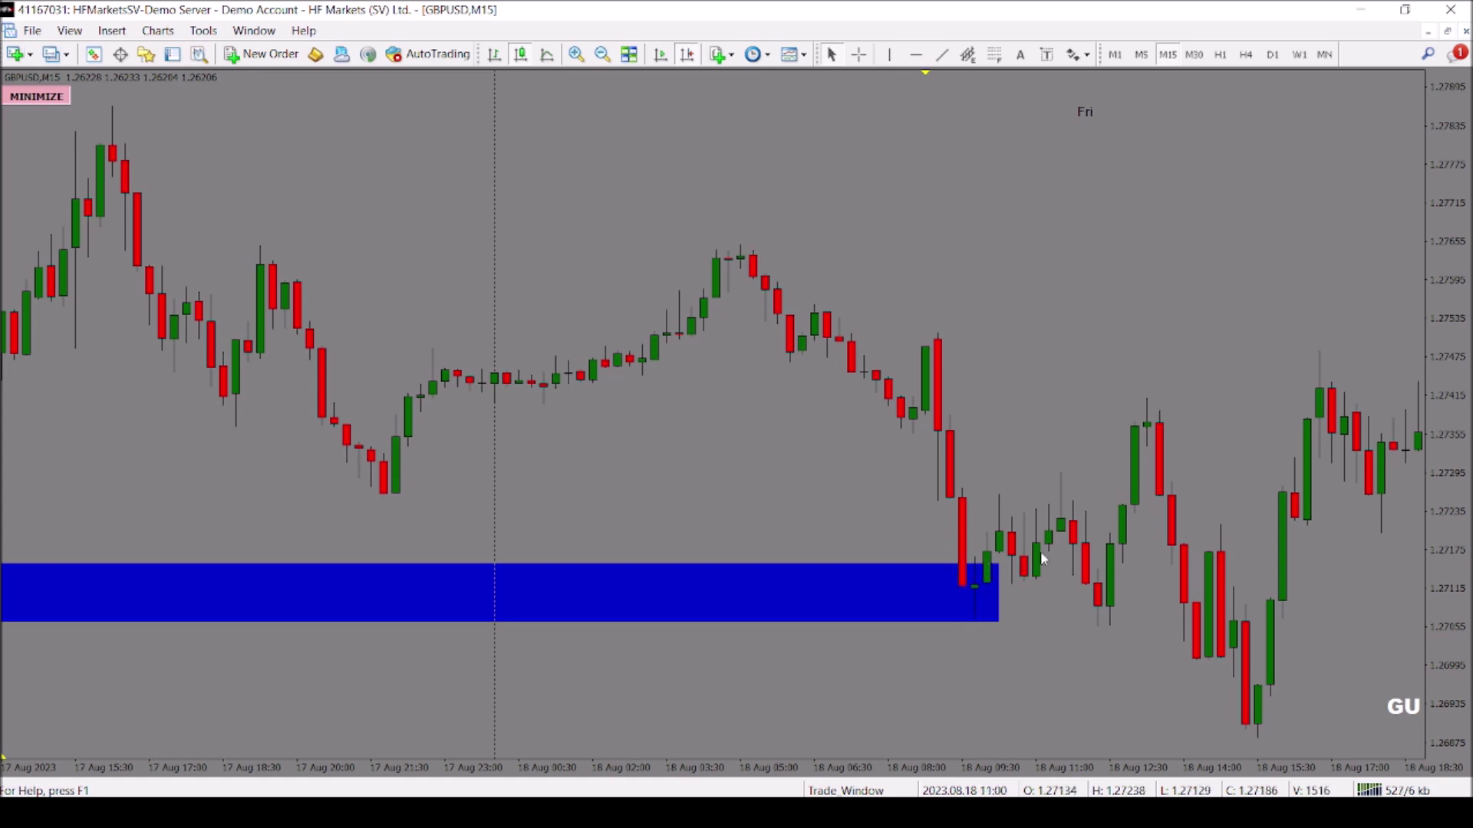
click(859, 56)
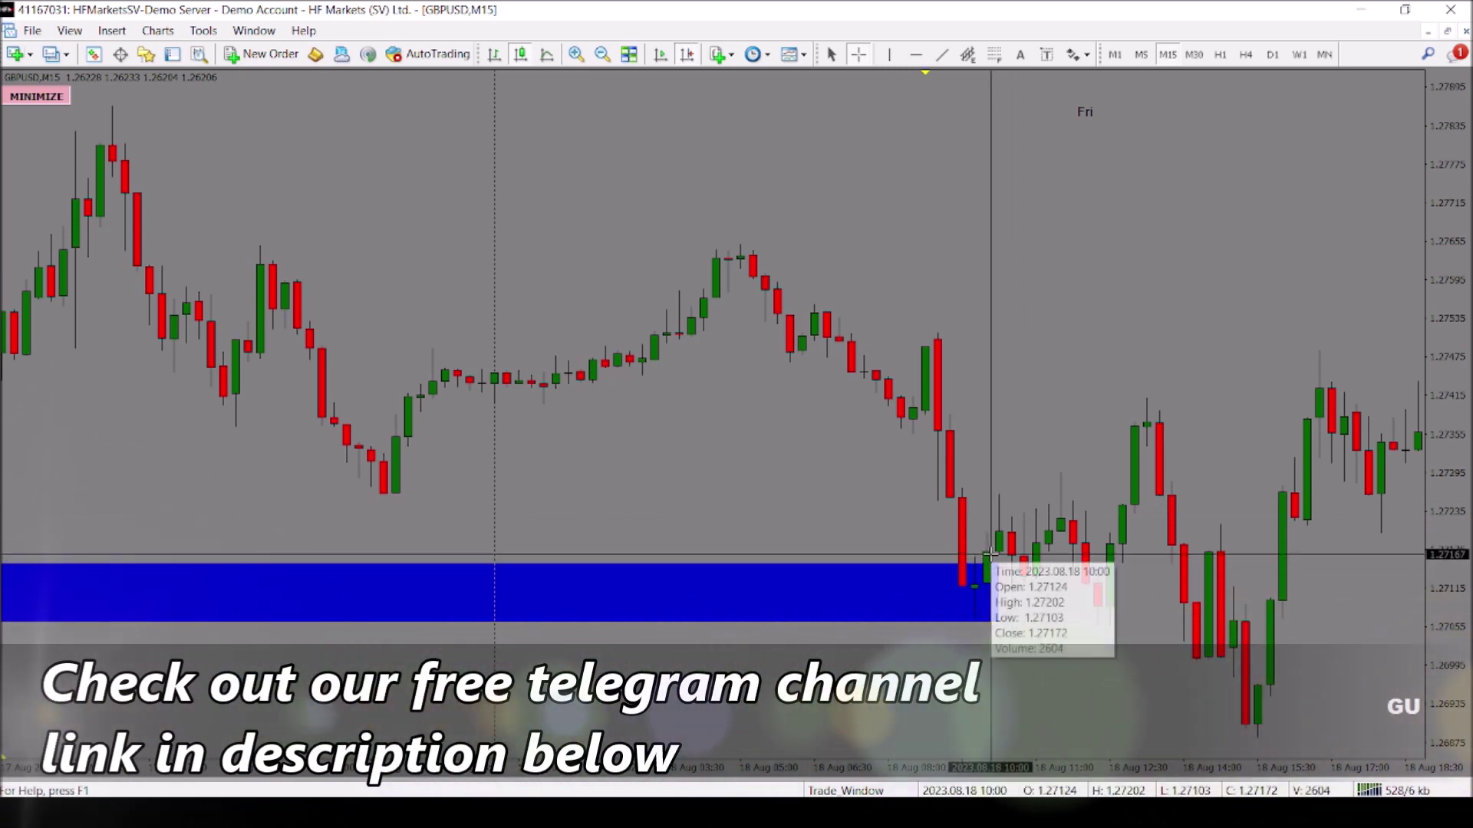
drag(991, 553, 1142, 401)
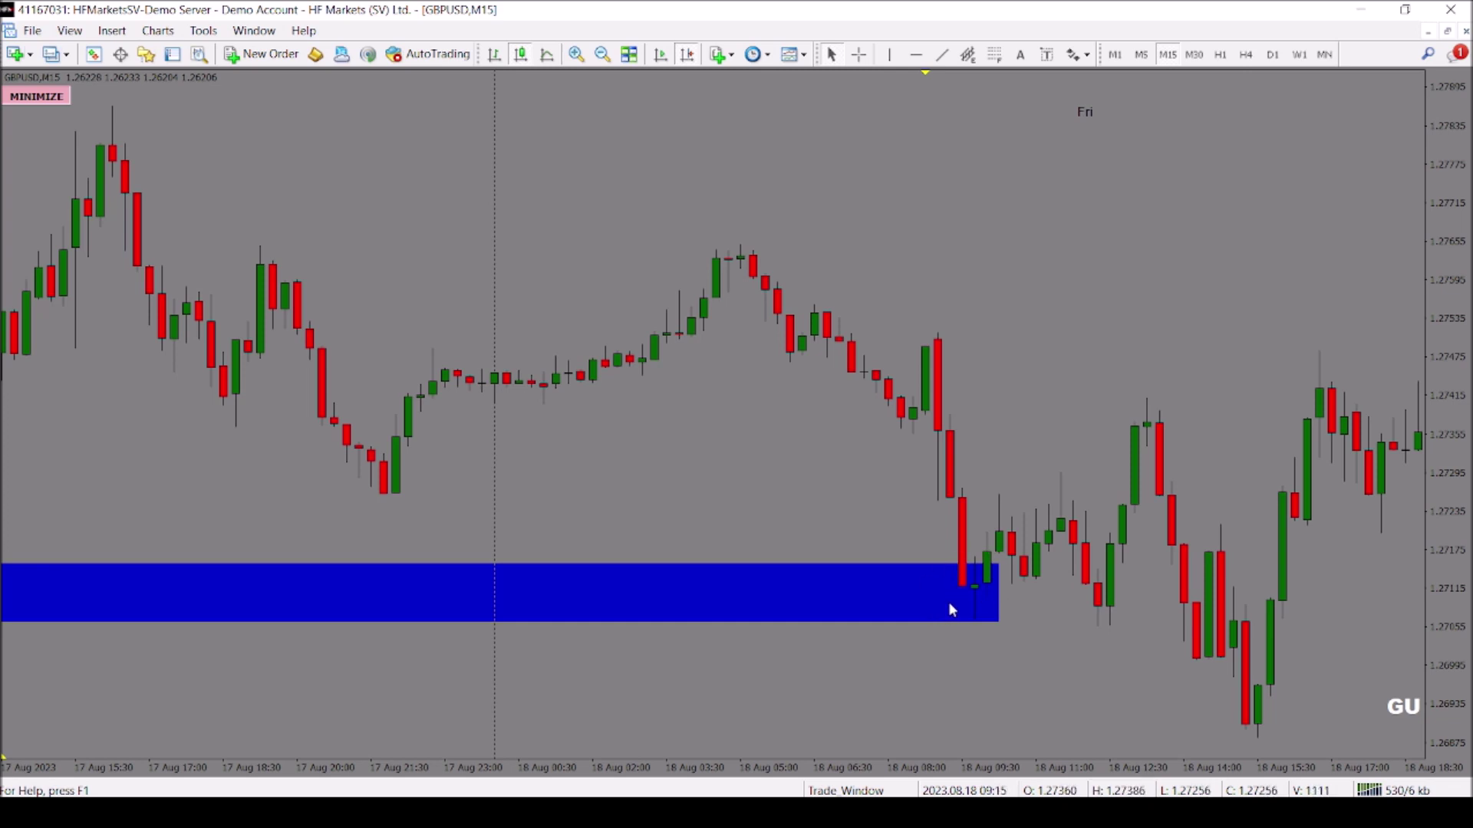
Delete the blue rectangle zone from the chart
right_click(1000, 572)
click(1040, 632)
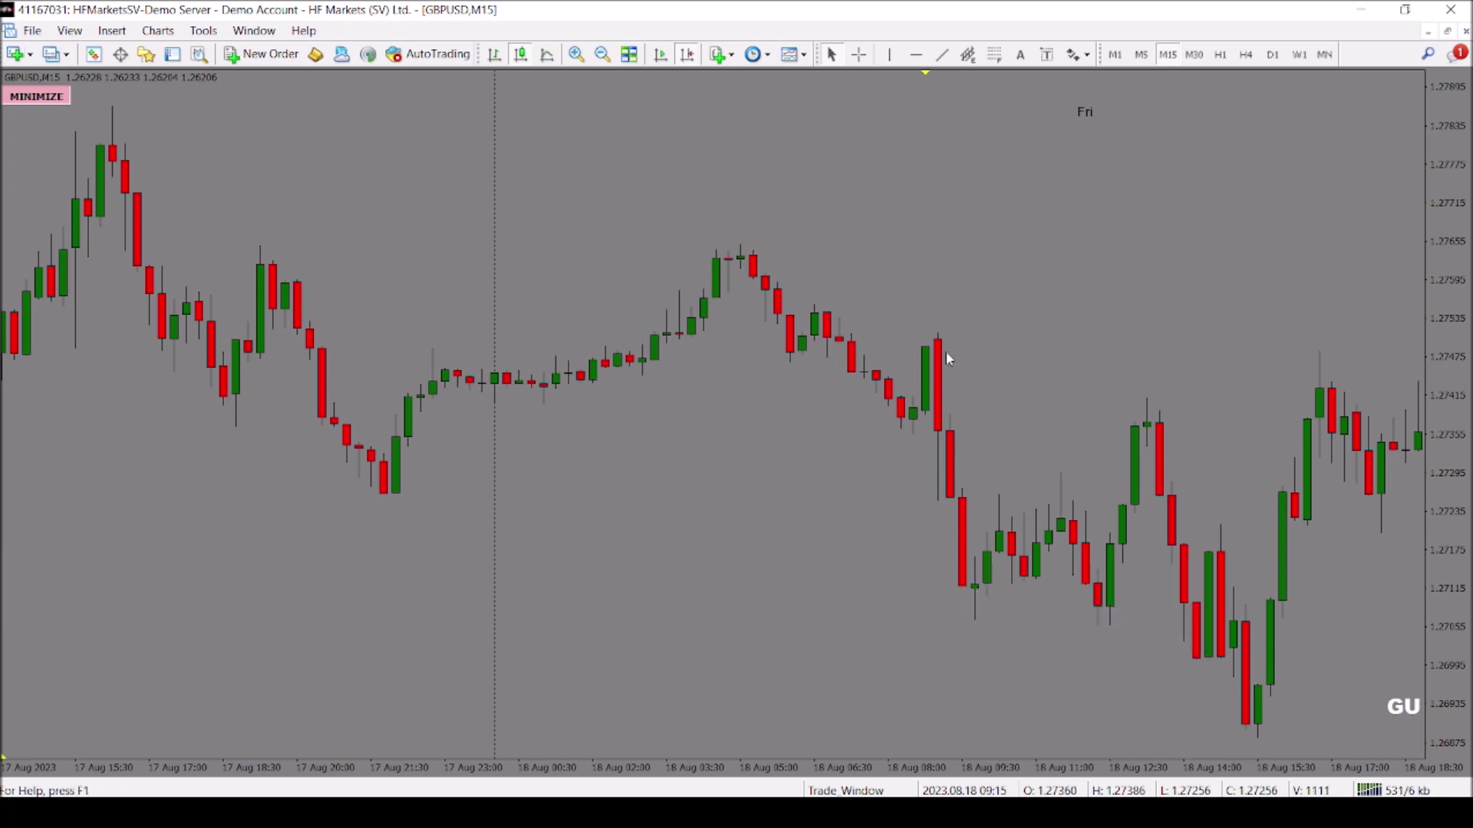
scroll(940, 394, down, 5)
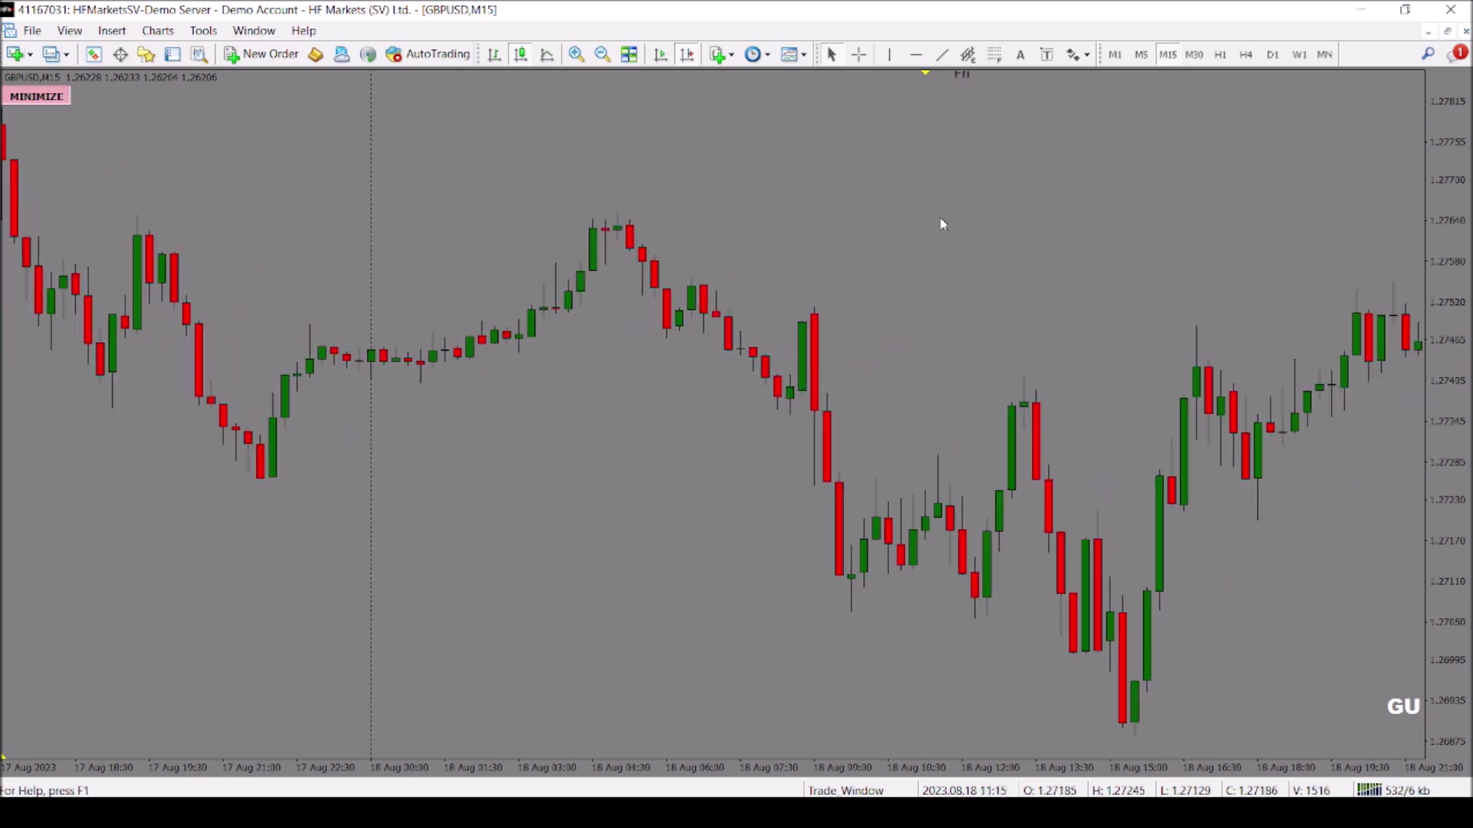
scroll(958, 284, up, 4)
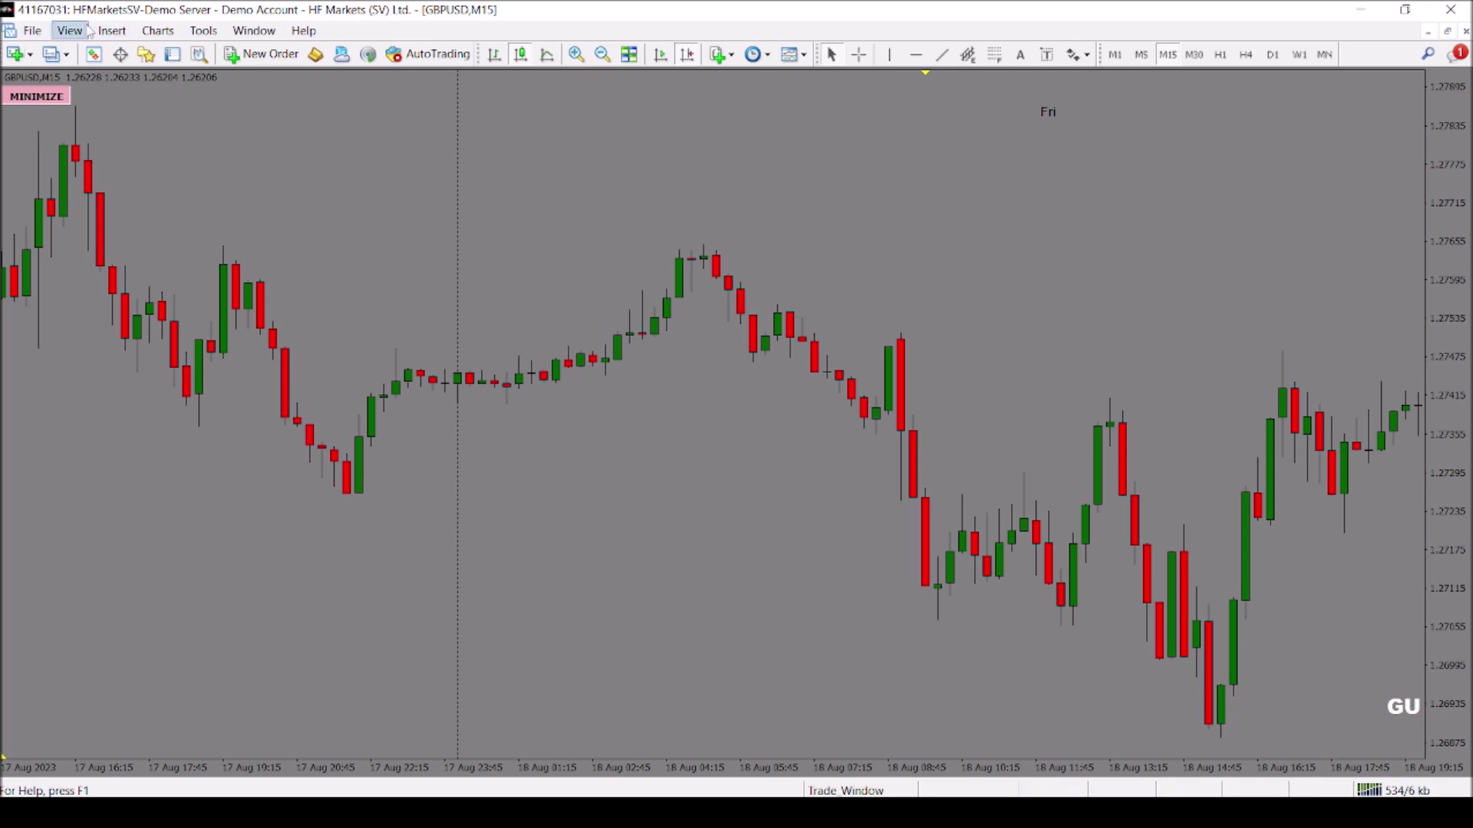
Draw a new rectangle zone over Friday morning's high
click(111, 30)
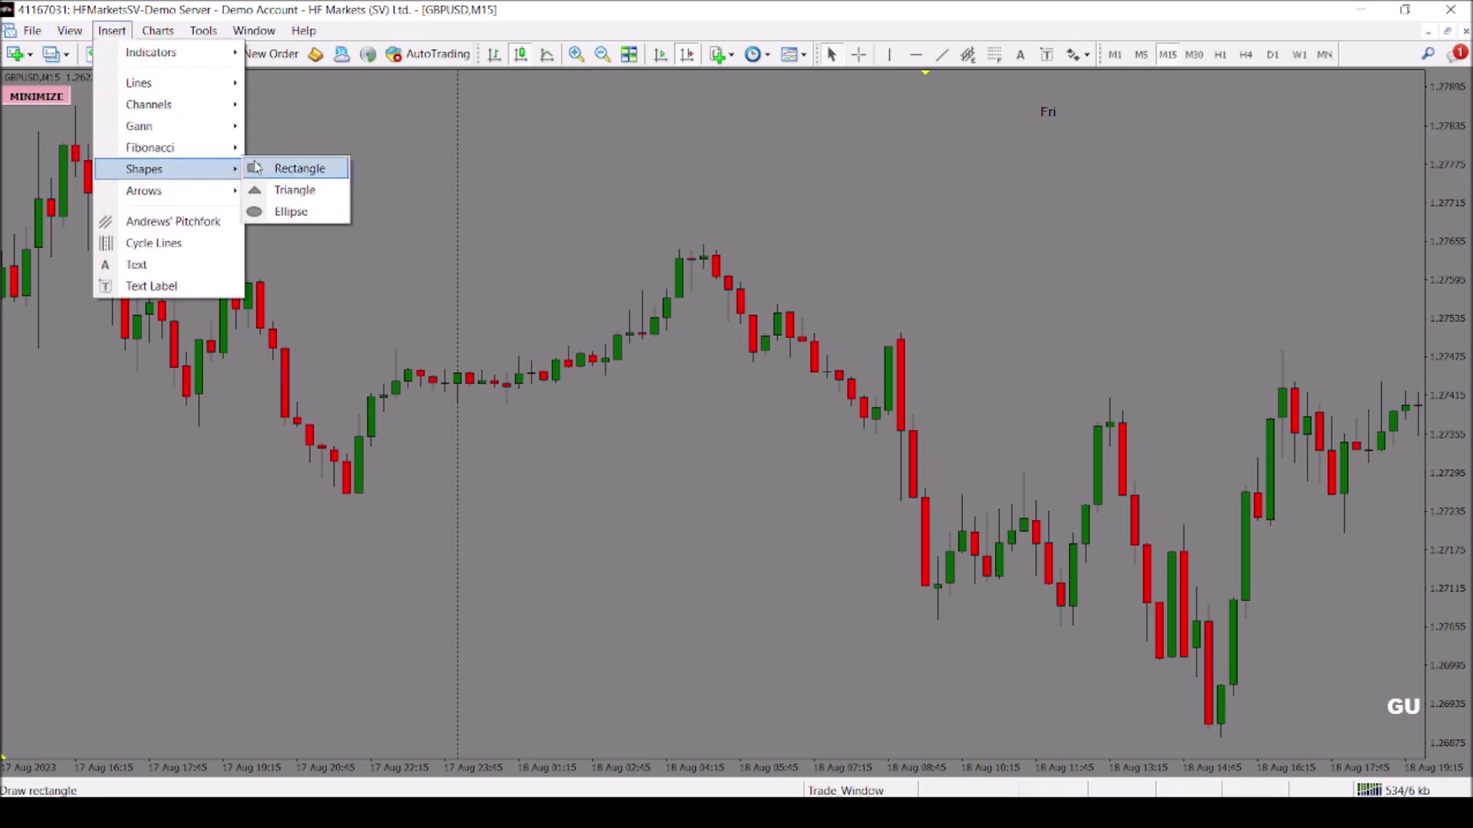
click(256, 168)
drag(888, 345, 1373, 414)
Move the chart forward from 18 Aug to Monday 21 Aug's session
scroll(760, 422, down, 10)
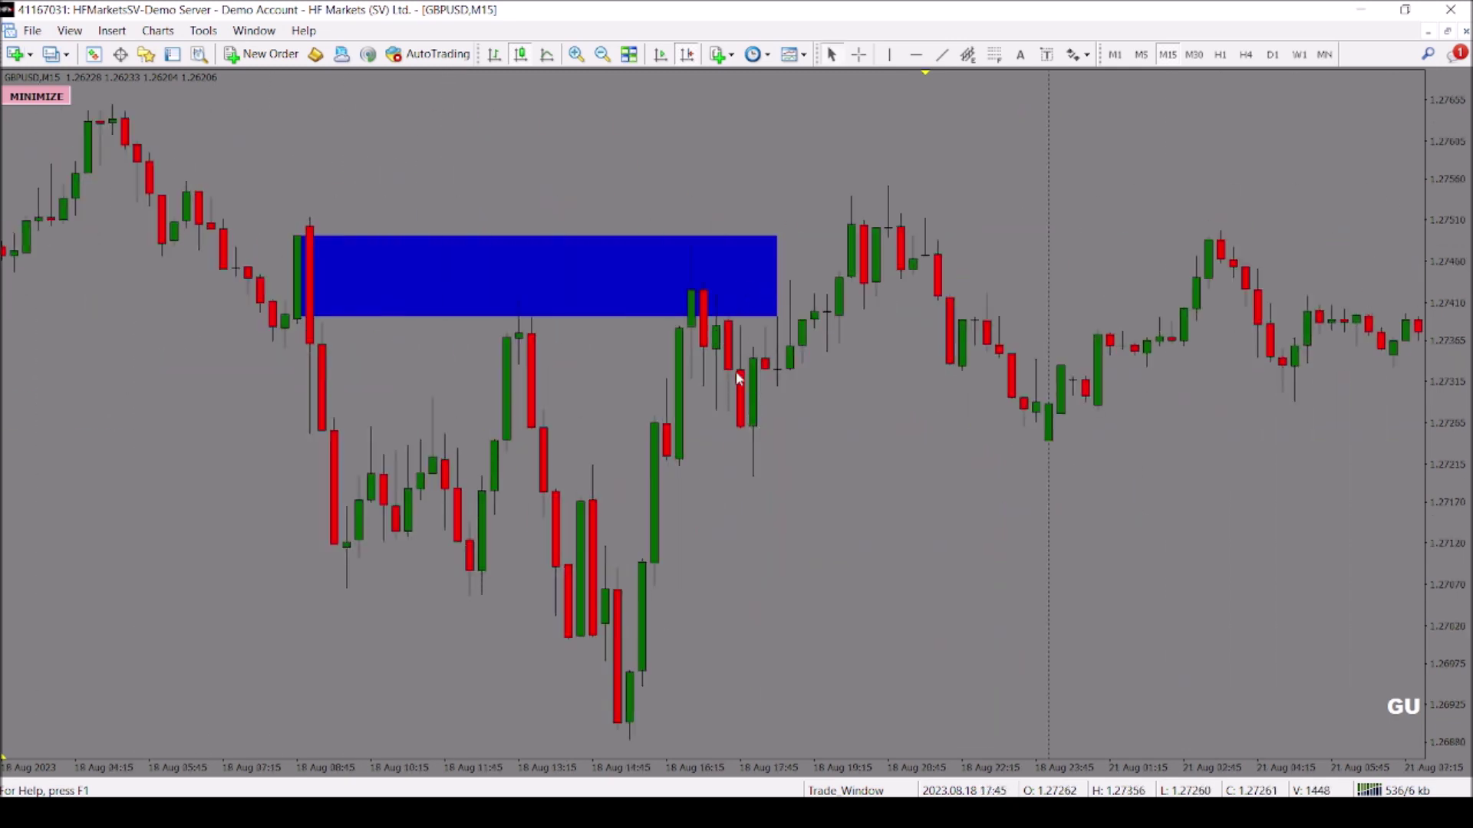
drag(745, 359, 897, 480)
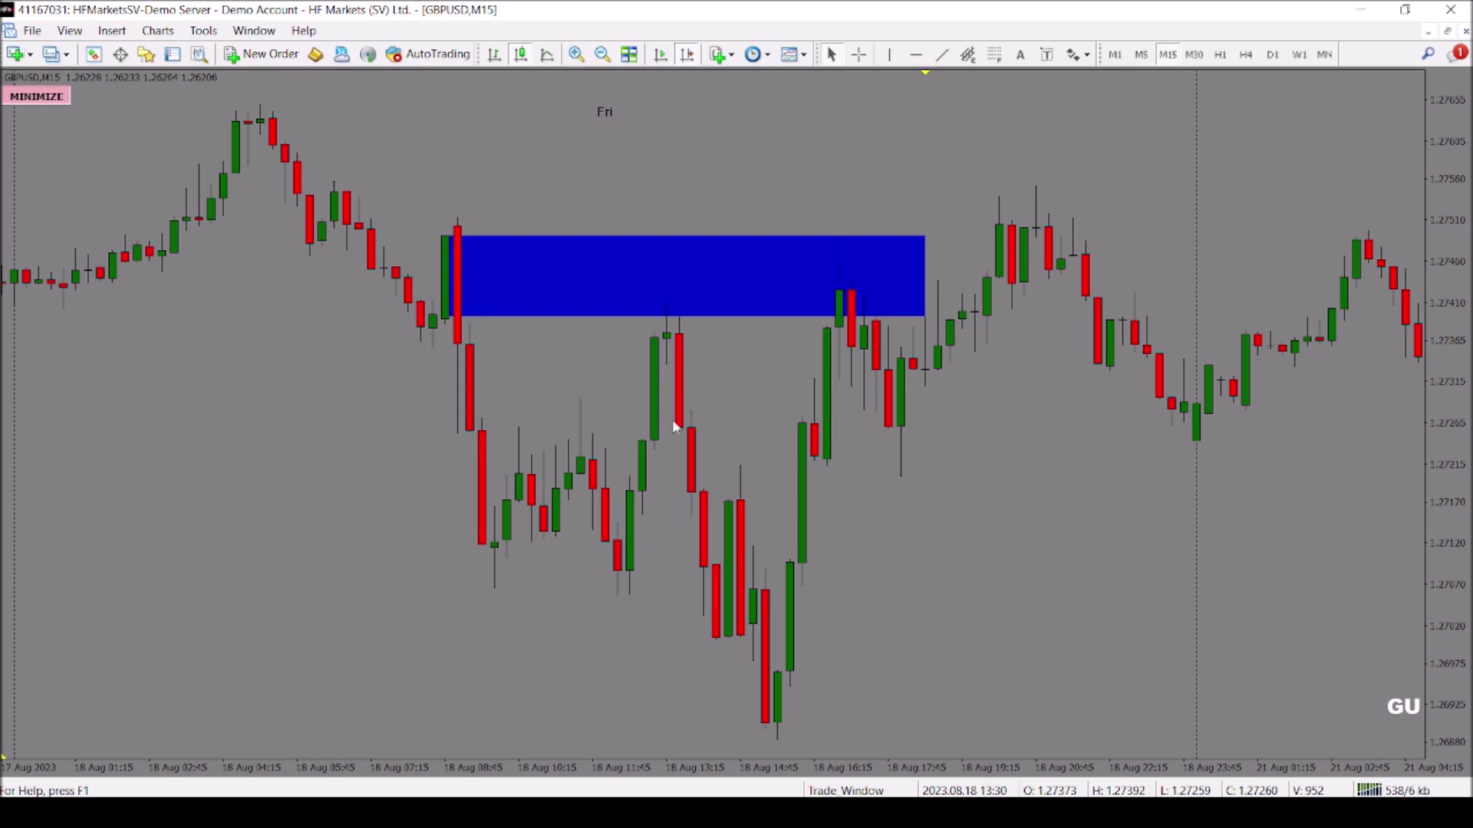
scroll(701, 408, down, 1)
scroll(701, 415, down, 5)
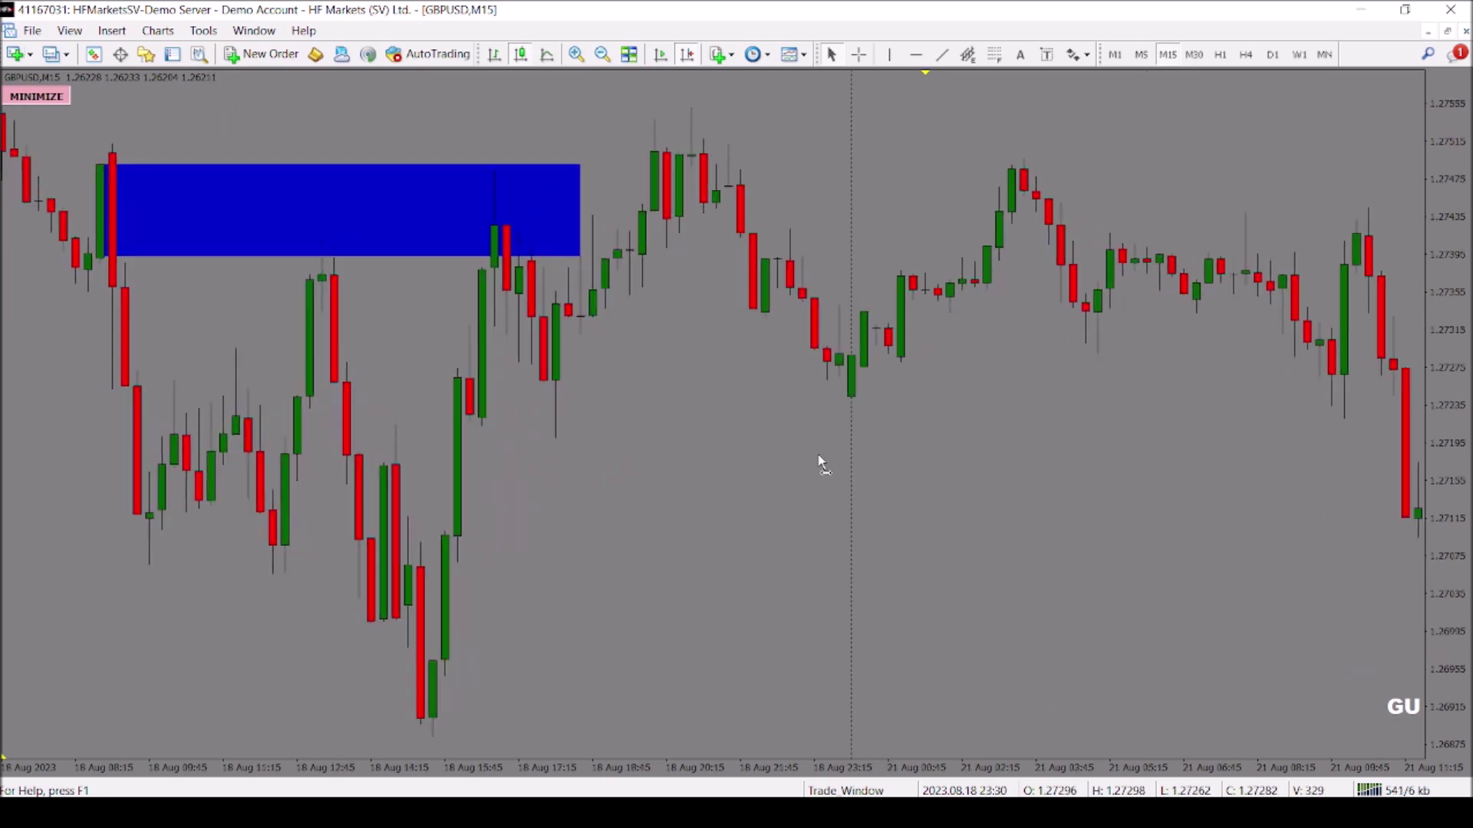
scroll(822, 460, down, 2)
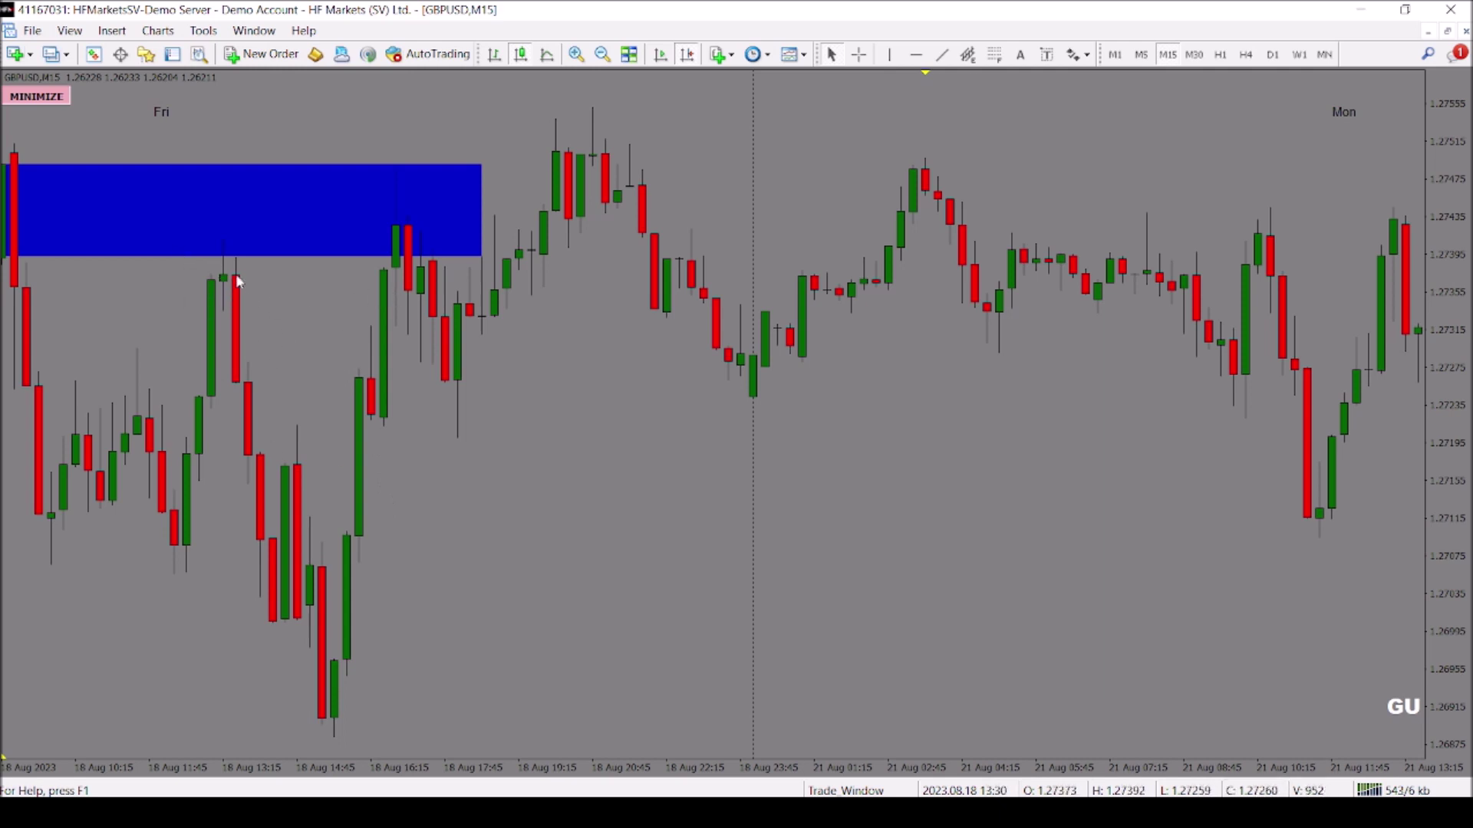
scroll(790, 430, down, 4)
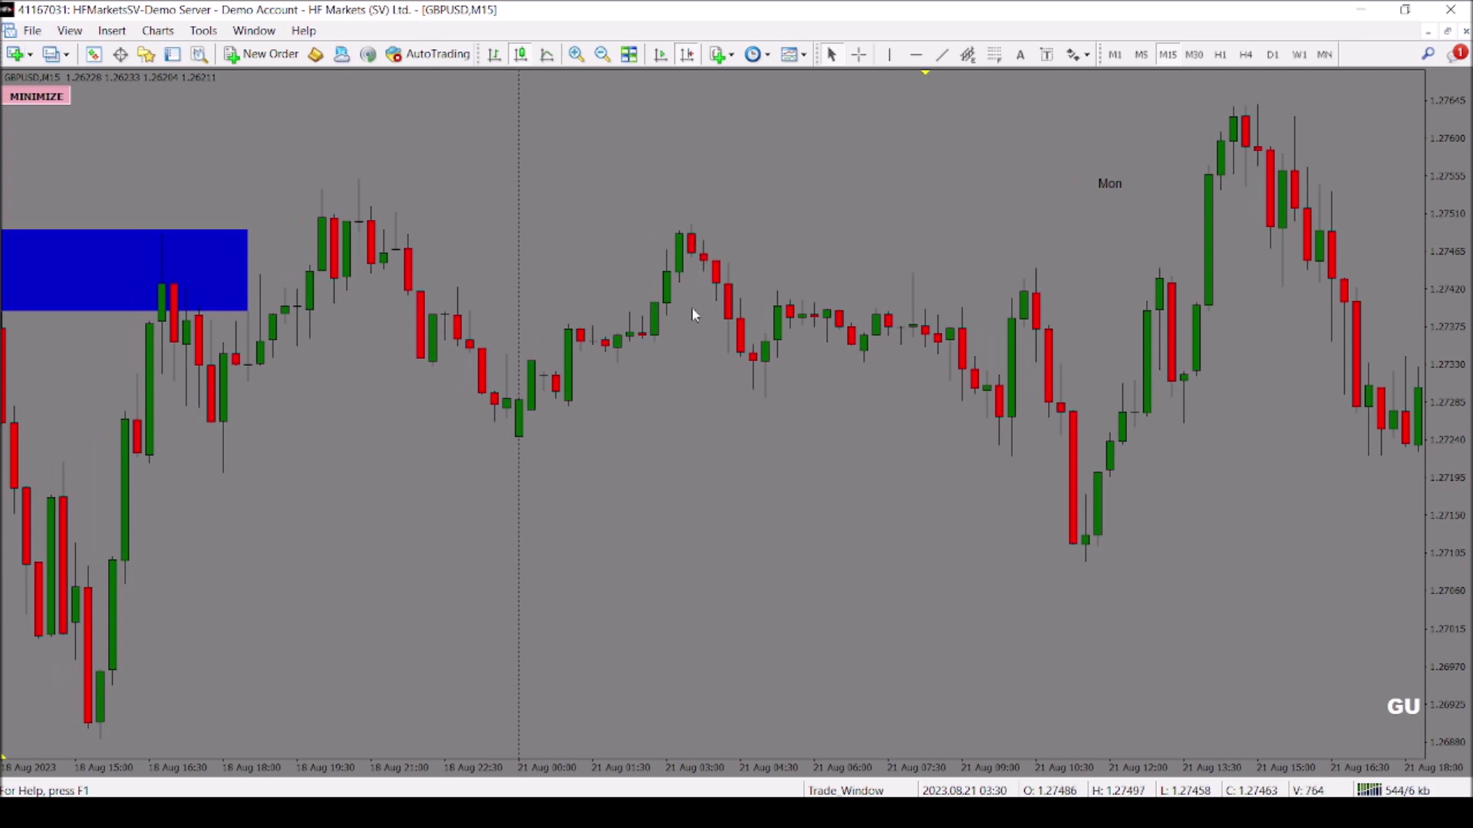
drag(443, 393, 651, 407)
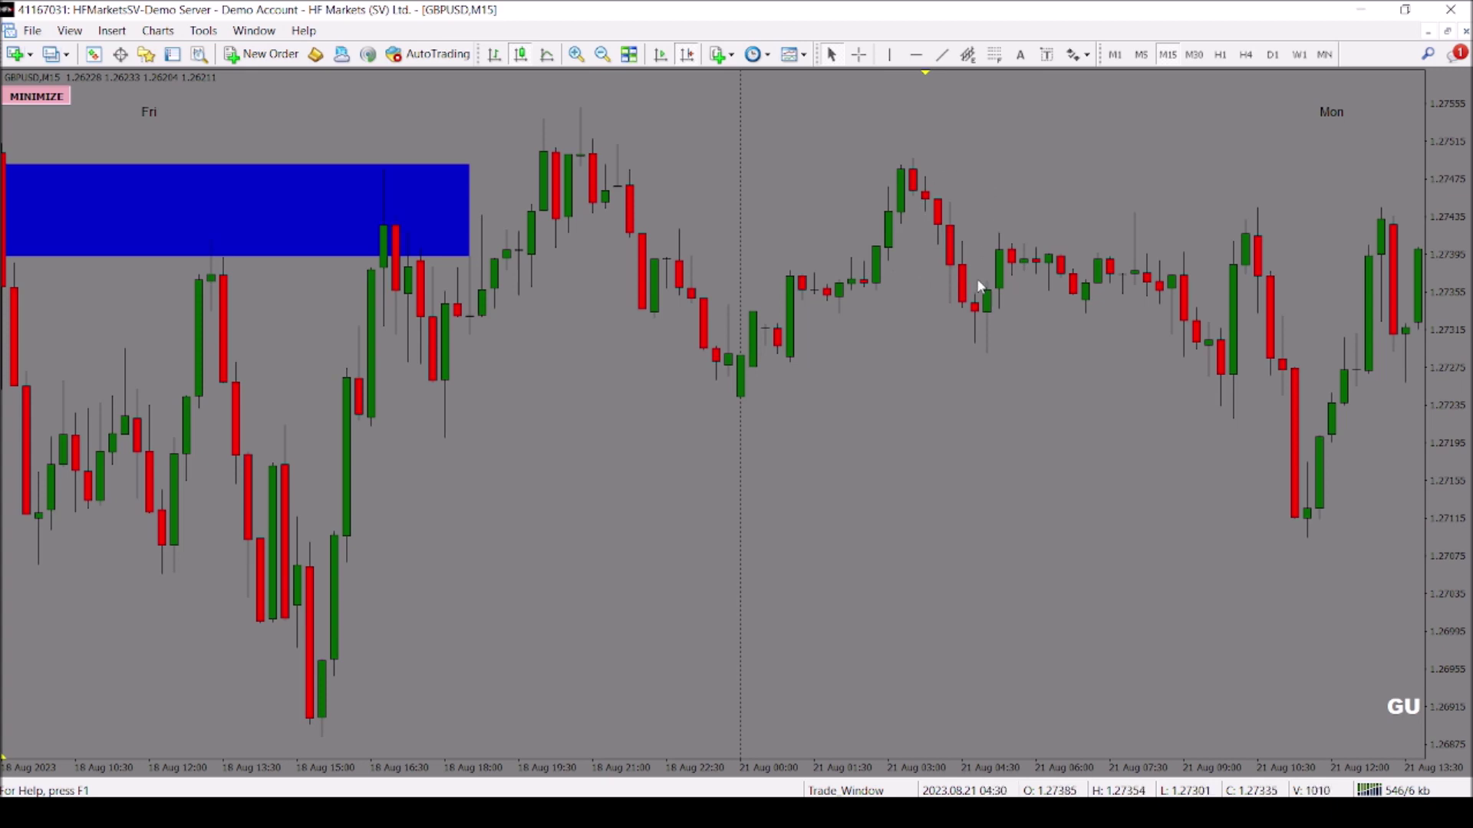
drag(995, 307, 730, 305)
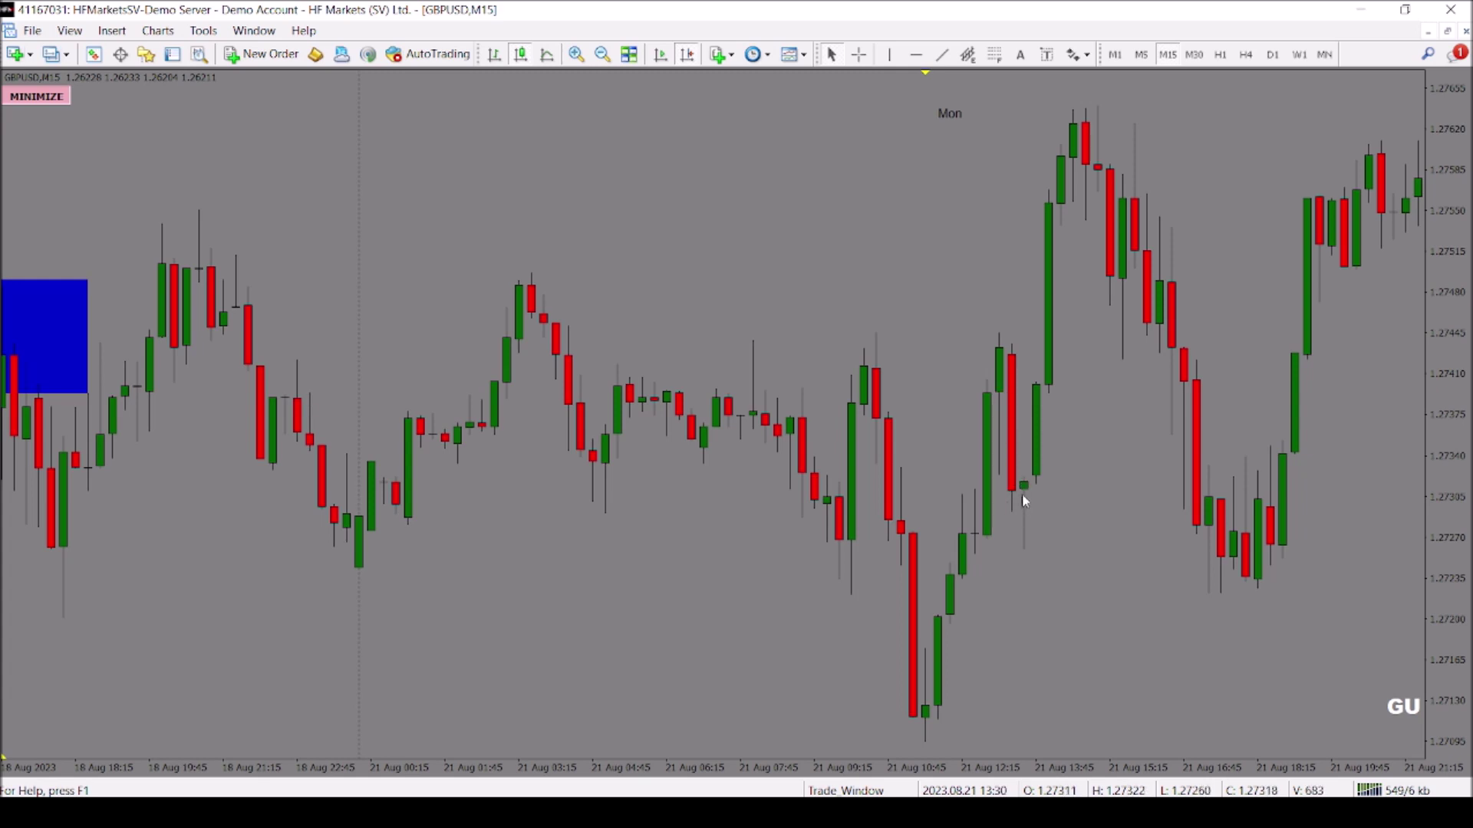
drag(1128, 535, 1024, 505)
Draw a rectangle zone over the 21 Aug late-morning dip near 1.2712–1.2730
click(112, 30)
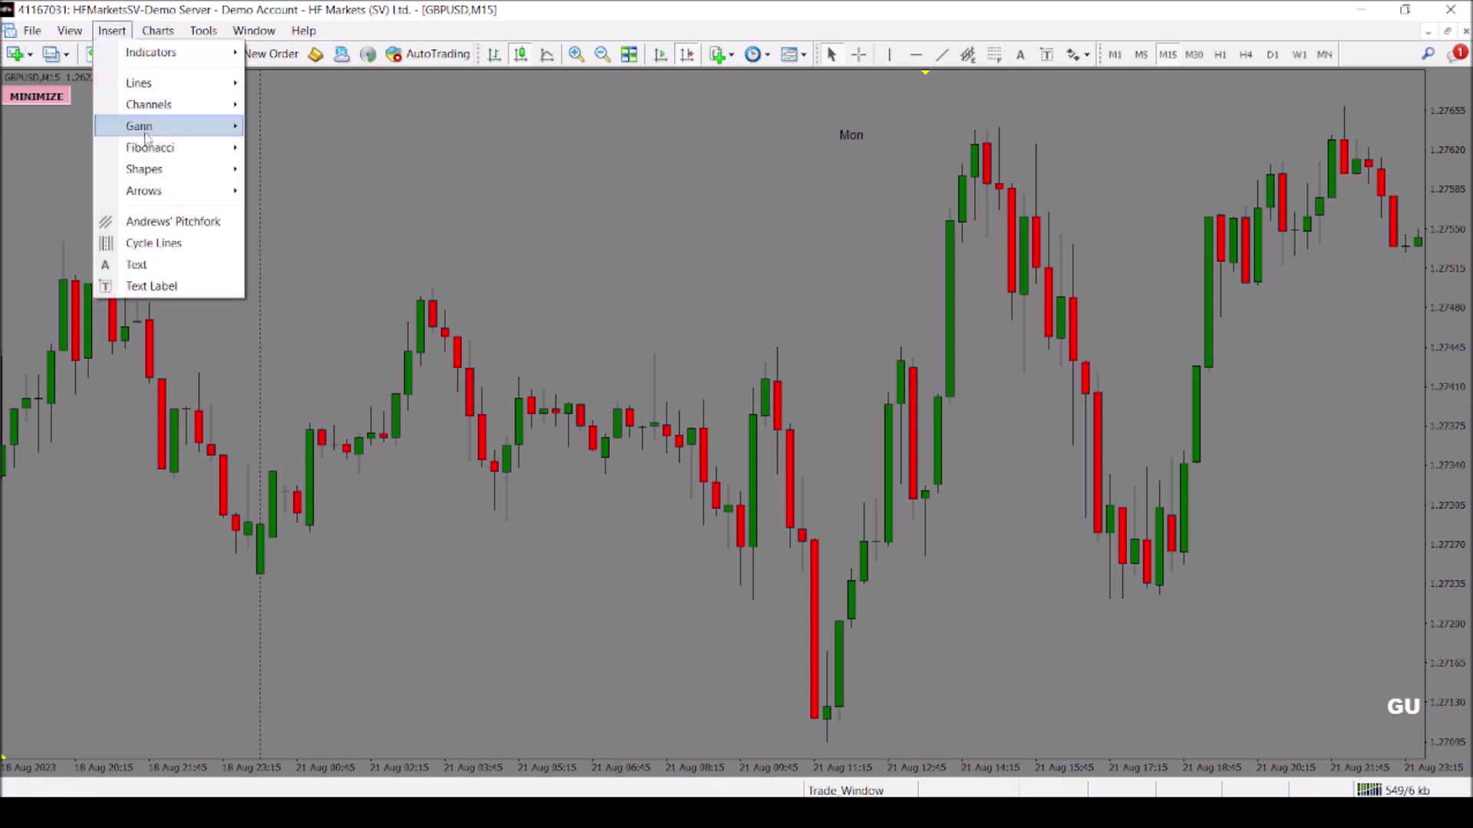
mouse_move(153, 172)
click(288, 170)
mouse_move(916, 372)
mouse_down()
mouse_move(946, 572)
mouse_move(1223, 611)
mouse_move(1355, 562)
mouse_up()
drag(1214, 602, 963, 592)
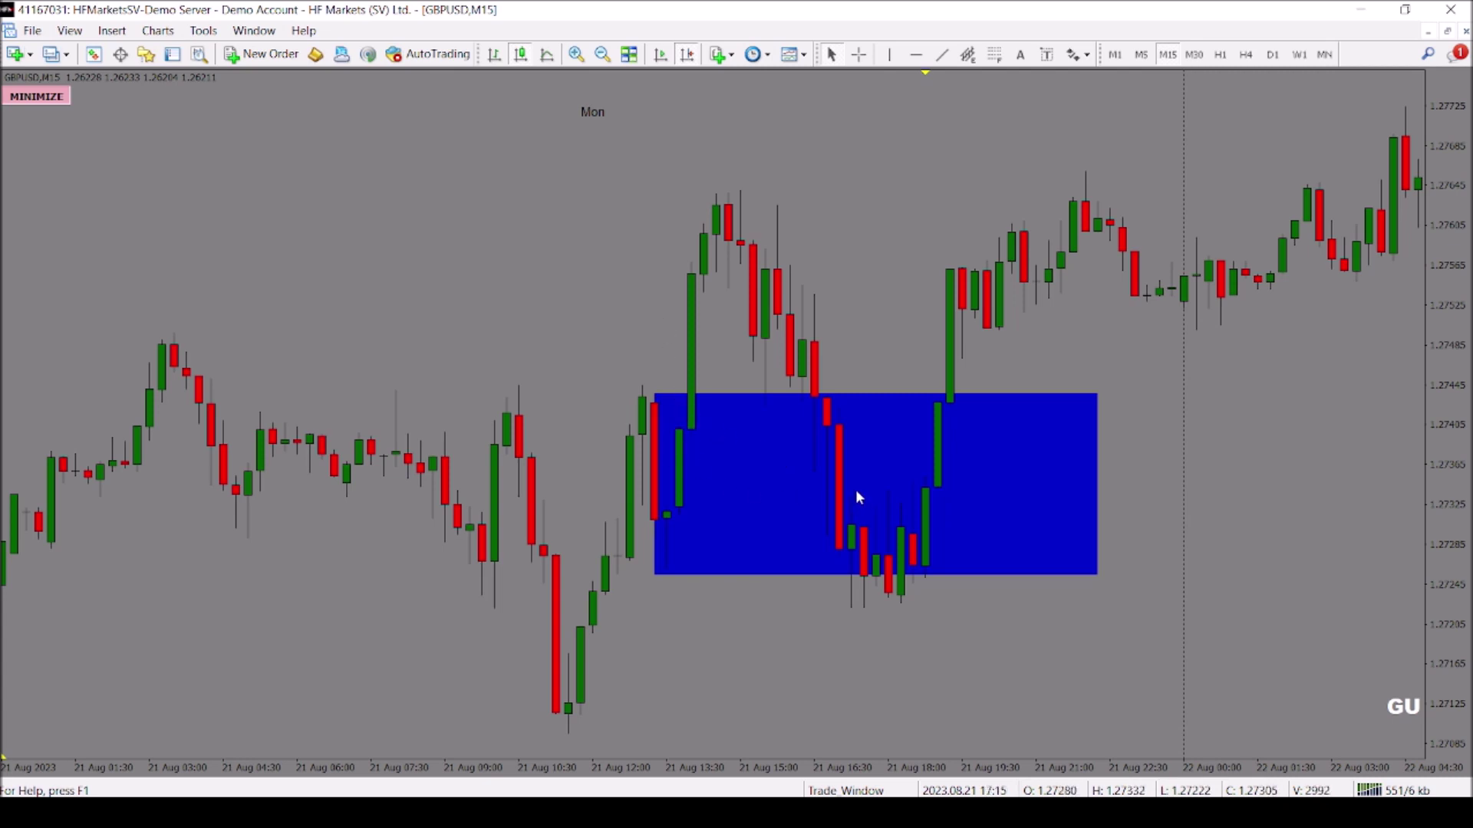
Copy the zone onto the earlier low and move the chart on toward 22 Aug
double_click(1087, 395)
drag(875, 485, 785, 635)
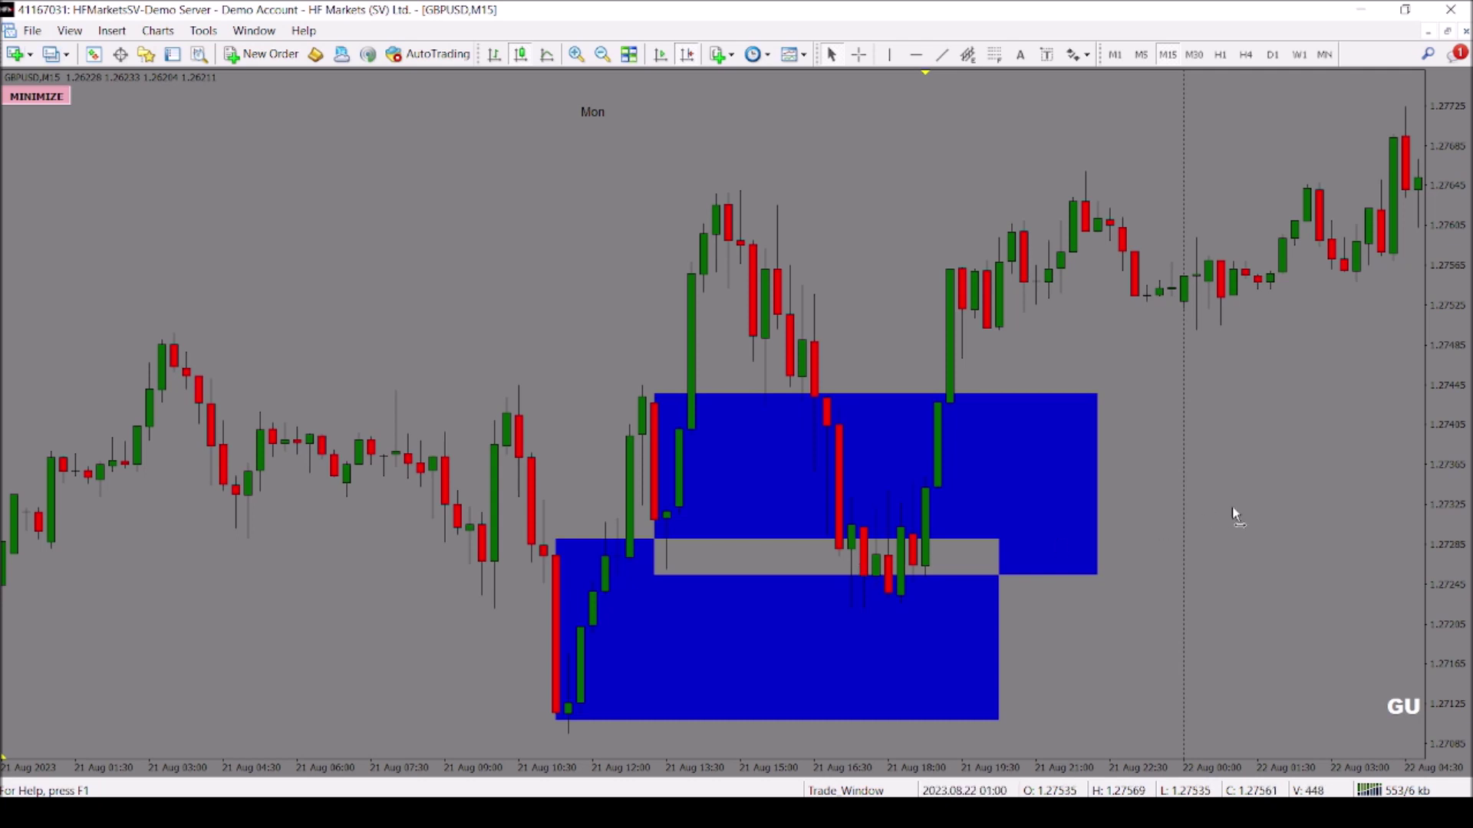
drag(1232, 506, 799, 451)
drag(1014, 482, 763, 440)
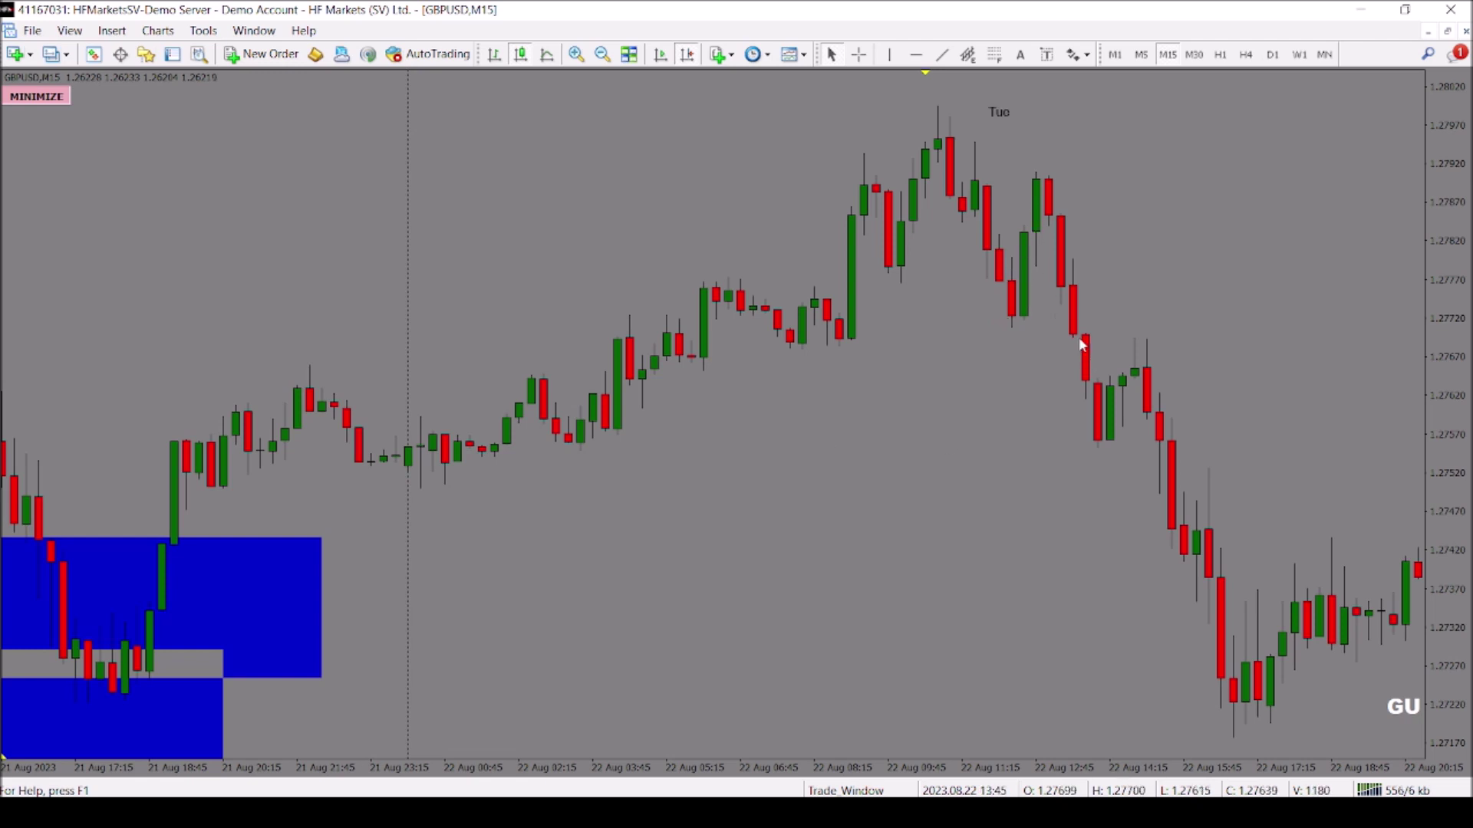
Draw a rectangle zone at the 22 Aug midday high near 1.2779–1.2786
click(115, 33)
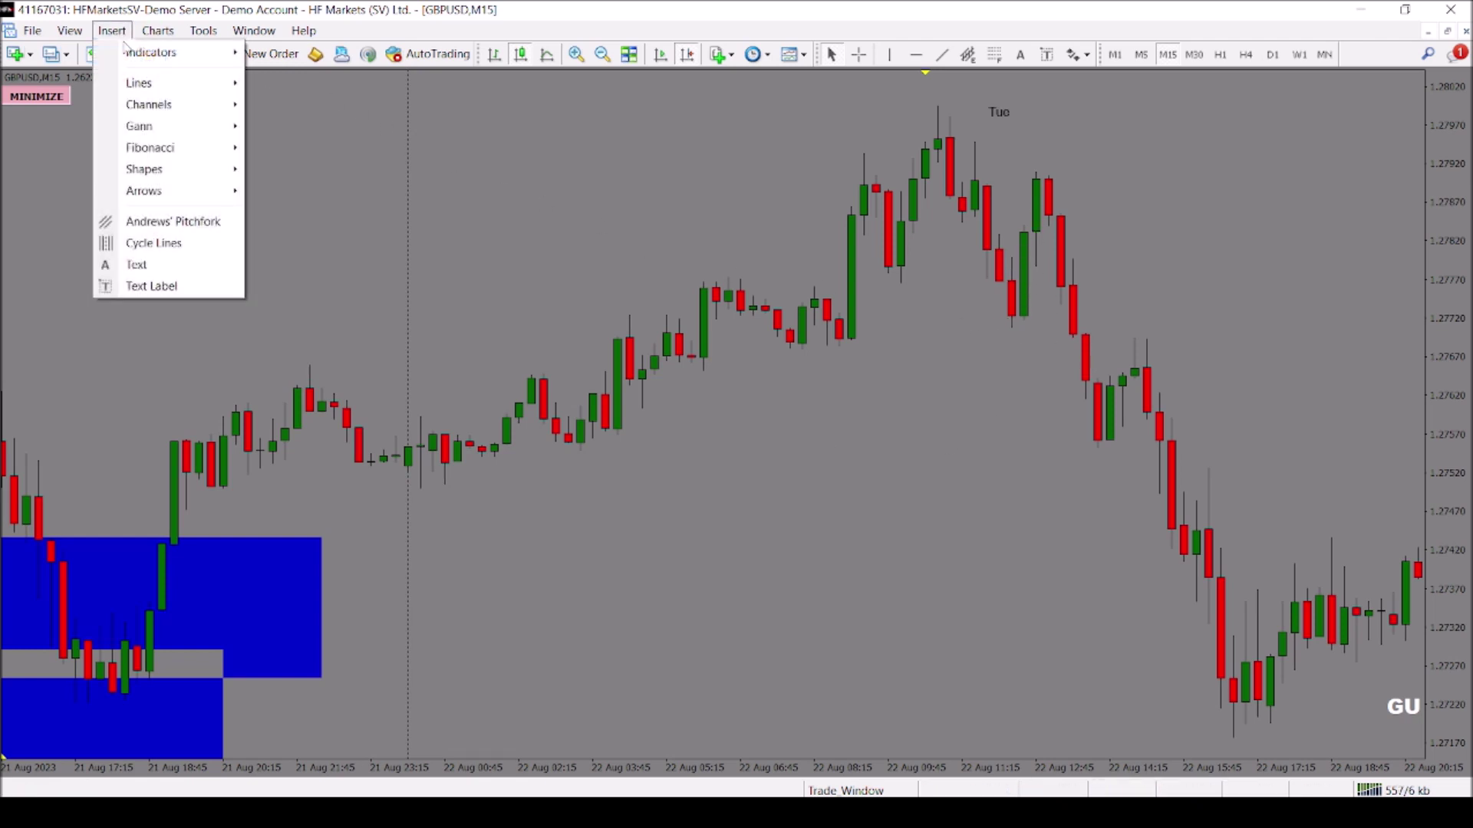
mouse_move(157, 170)
click(268, 168)
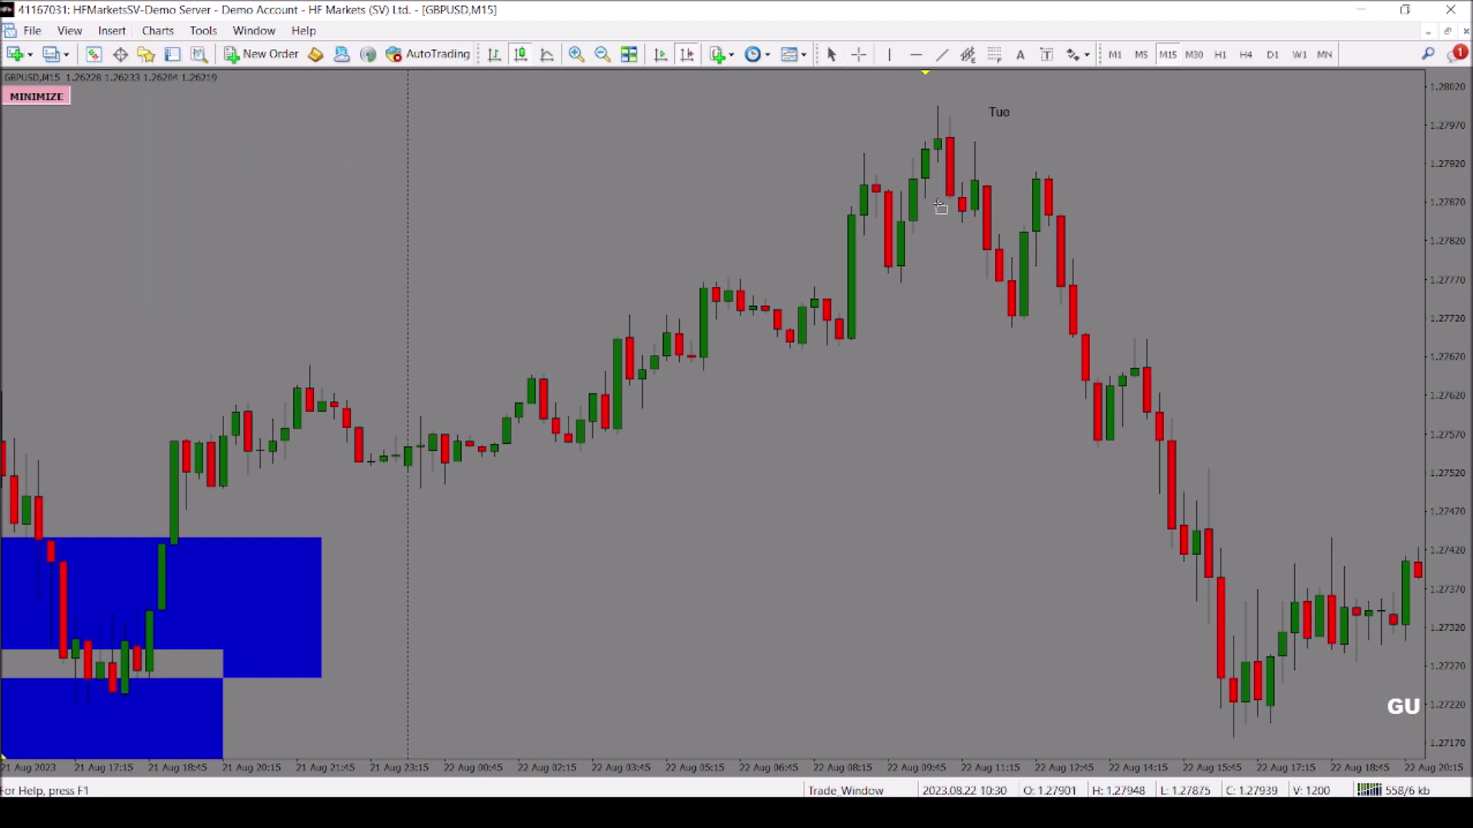
mouse_move(1036, 169)
mouse_down()
mouse_move(1099, 231)
mouse_move(1344, 229)
mouse_move(1172, 284)
mouse_move(1110, 286)
mouse_up()
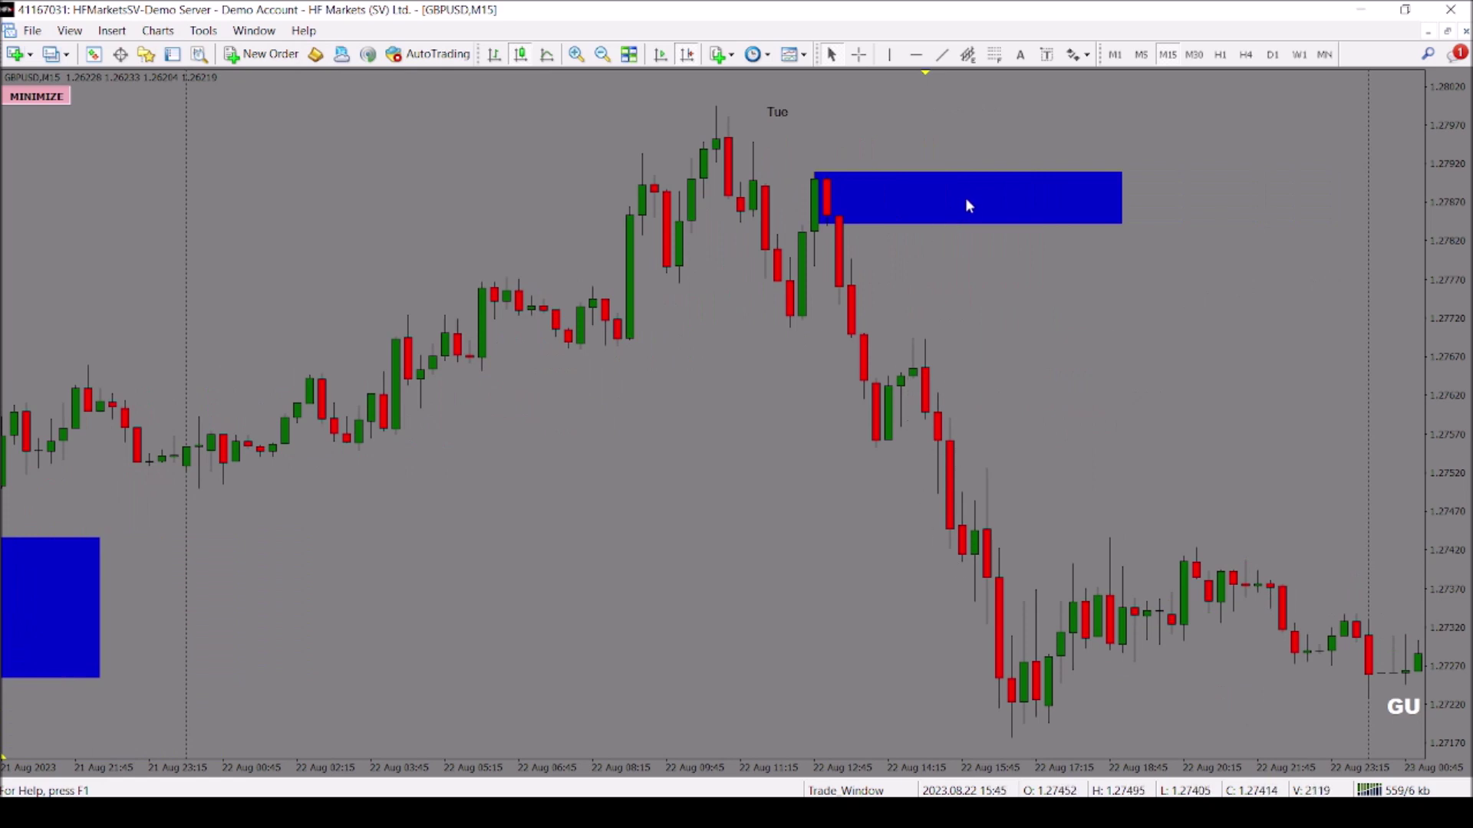
Copy the zone down to about 1.2764–1.2770 and move the chart to Wednesday
drag(968, 203, 1060, 363)
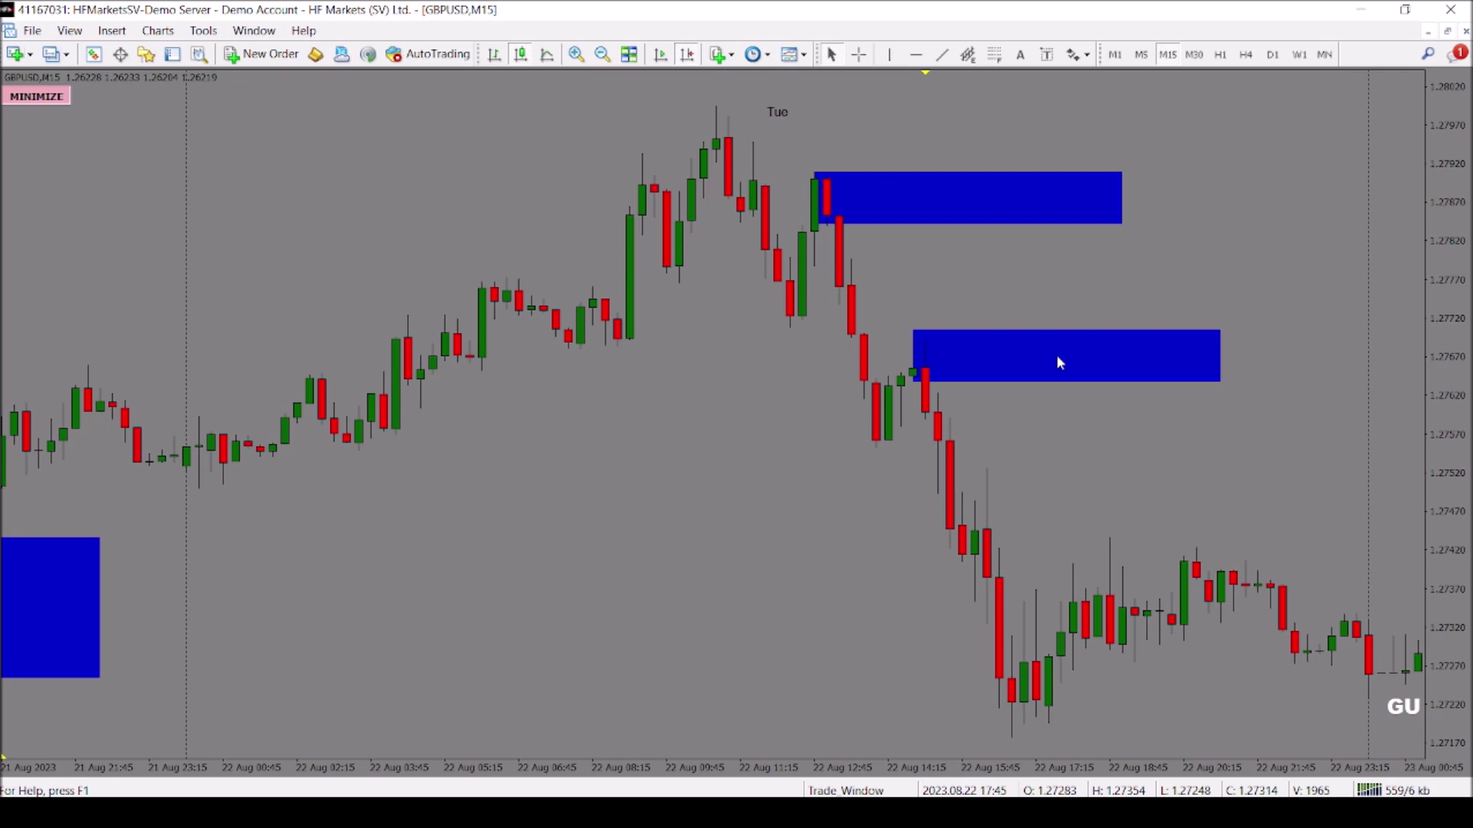
drag(1262, 463, 875, 412)
drag(1125, 402, 860, 394)
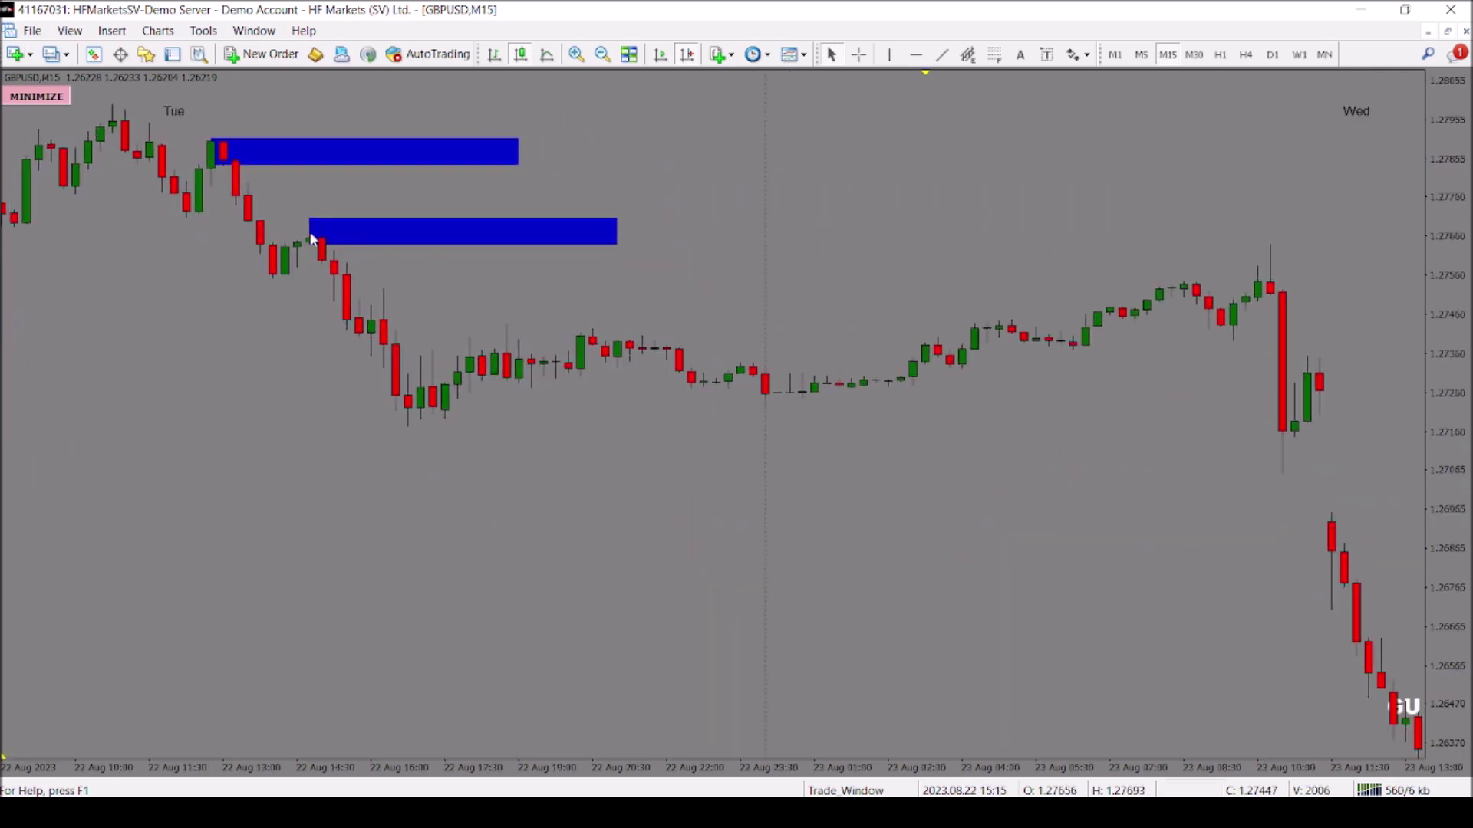
Stretch the lower 1.2764–1.2770 zone right to Wednesday 23 Aug's morning spike
double_click(614, 241)
drag(618, 247, 1322, 253)
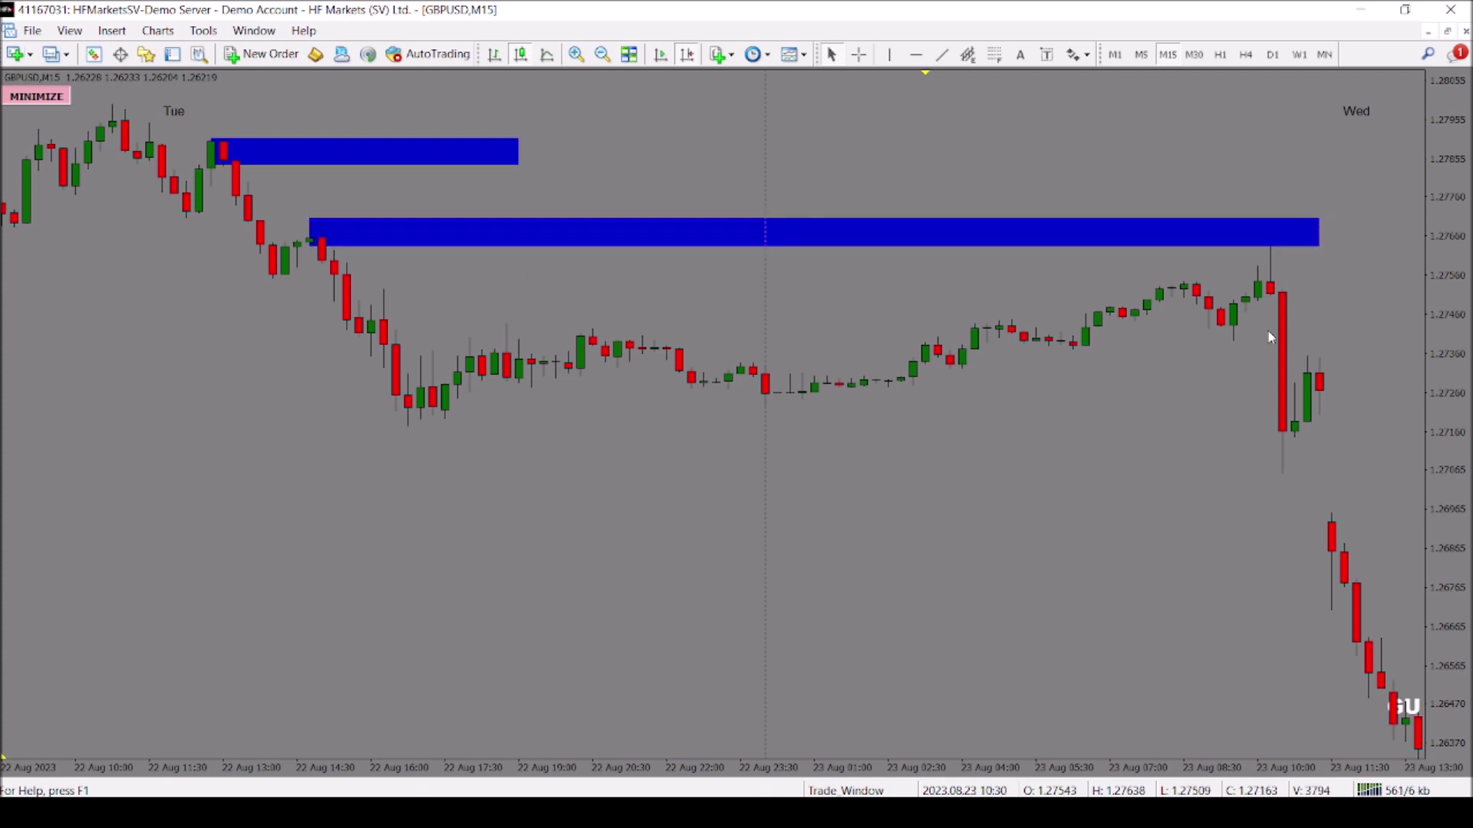
drag(1227, 426, 1208, 490)
drag(1301, 335, 1253, 478)
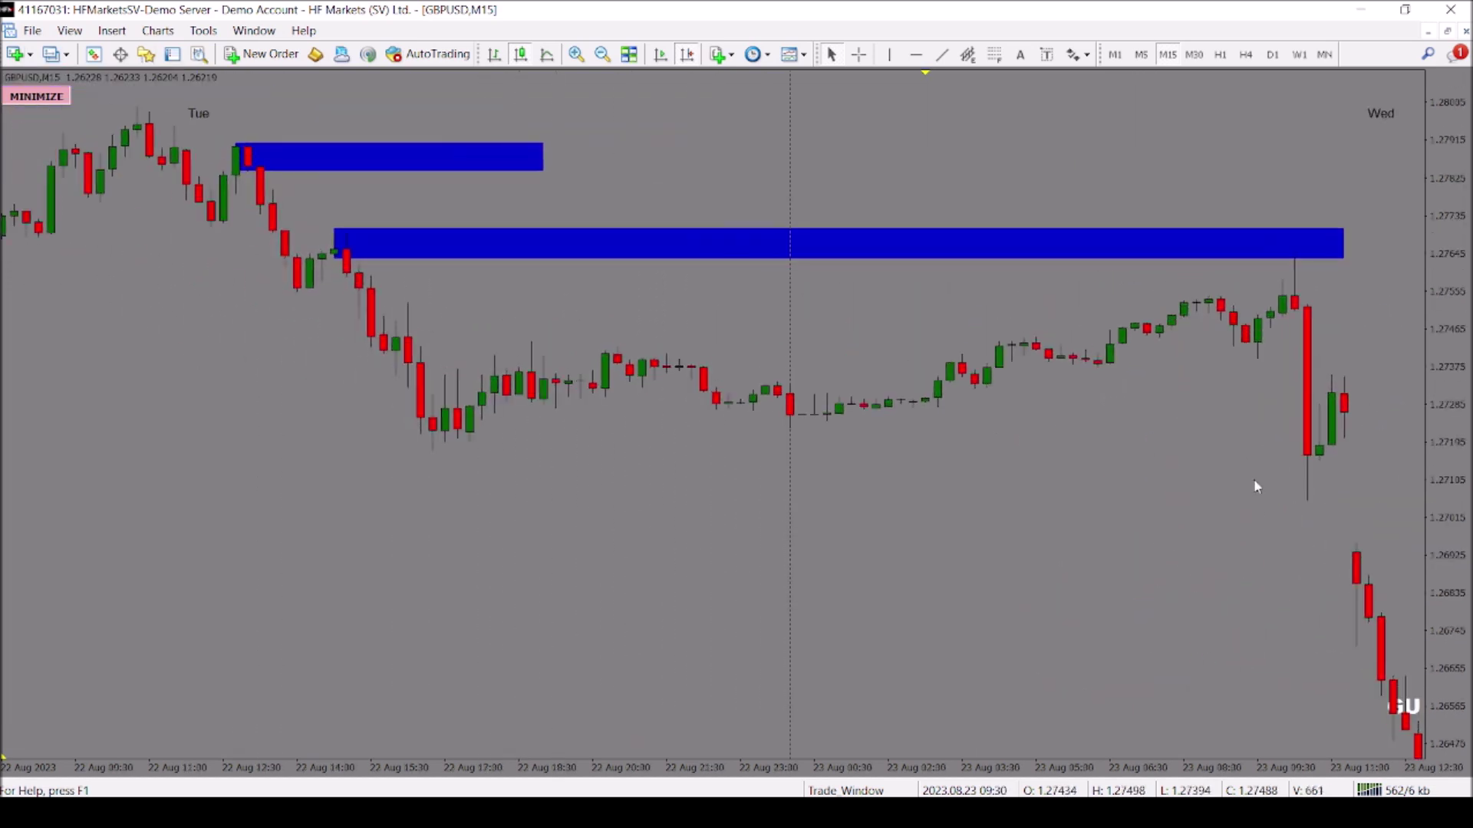